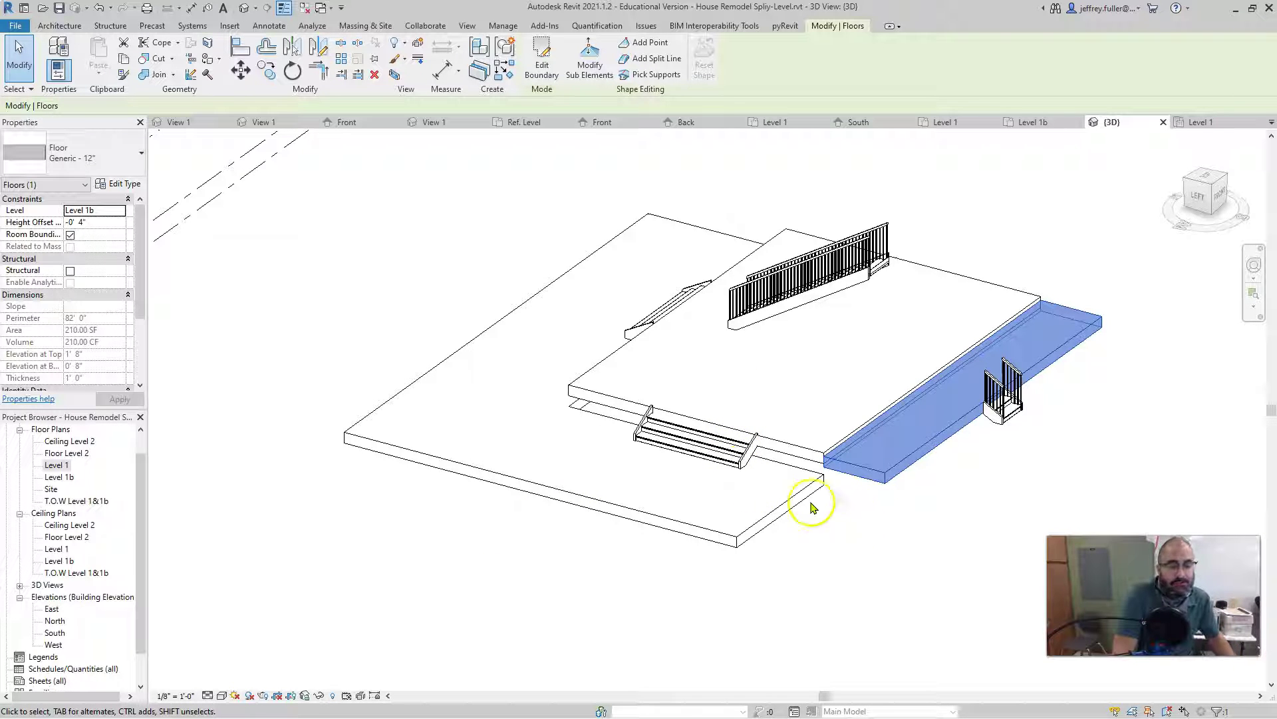
# Zoom out, open the Level 1 floor plan and recentre the house in view
pyautogui.scroll(-1, 466, 466)
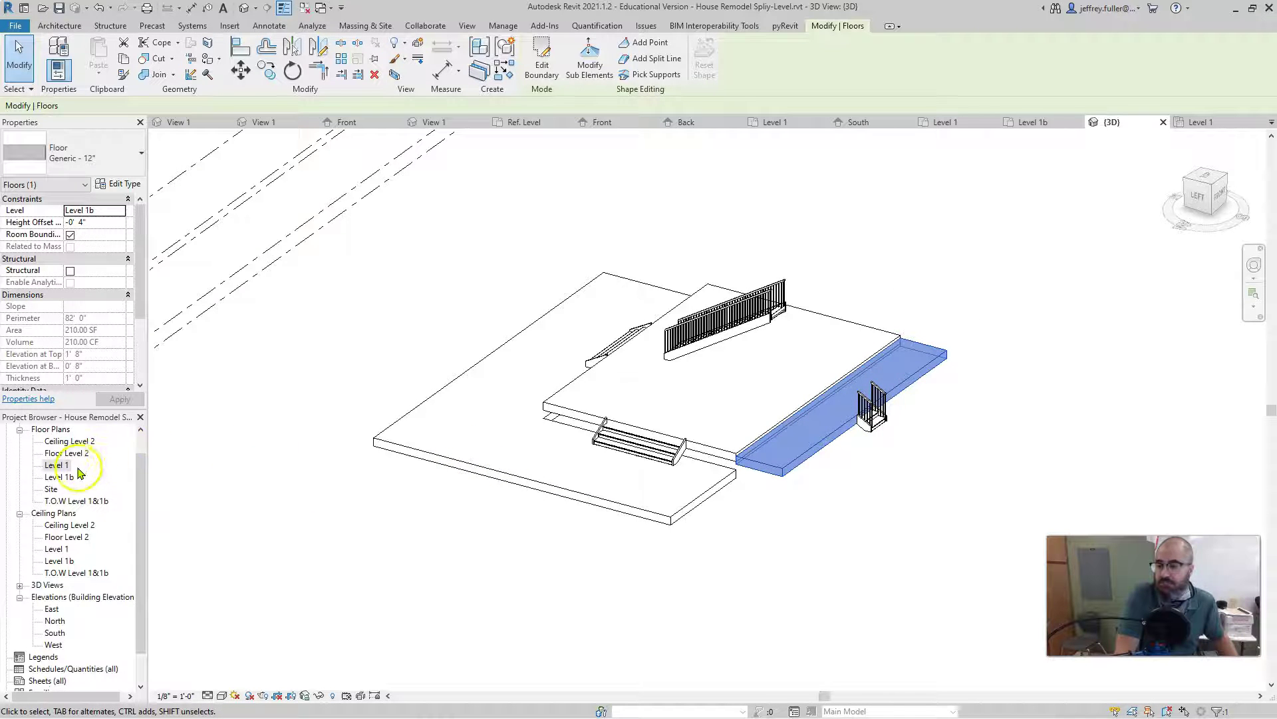
pyautogui.doubleClick(56, 465)
pyautogui.moveTo(539, 394); pyautogui.dragTo(620, 334, button='middle')
pyautogui.click(714, 570)
pyautogui.moveTo(781, 564); pyautogui.dragTo(770, 562, button='middle')
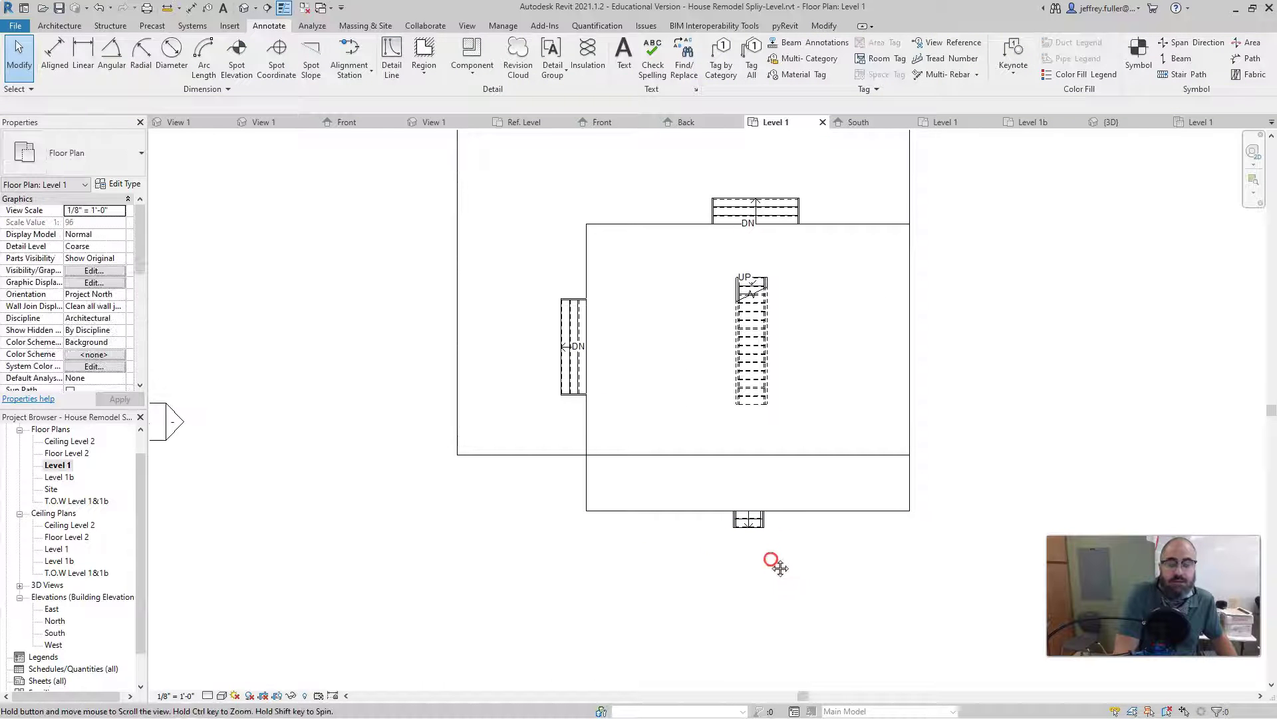
pyautogui.moveTo(386, 170); pyautogui.dragTo(370, 268, button='middle')
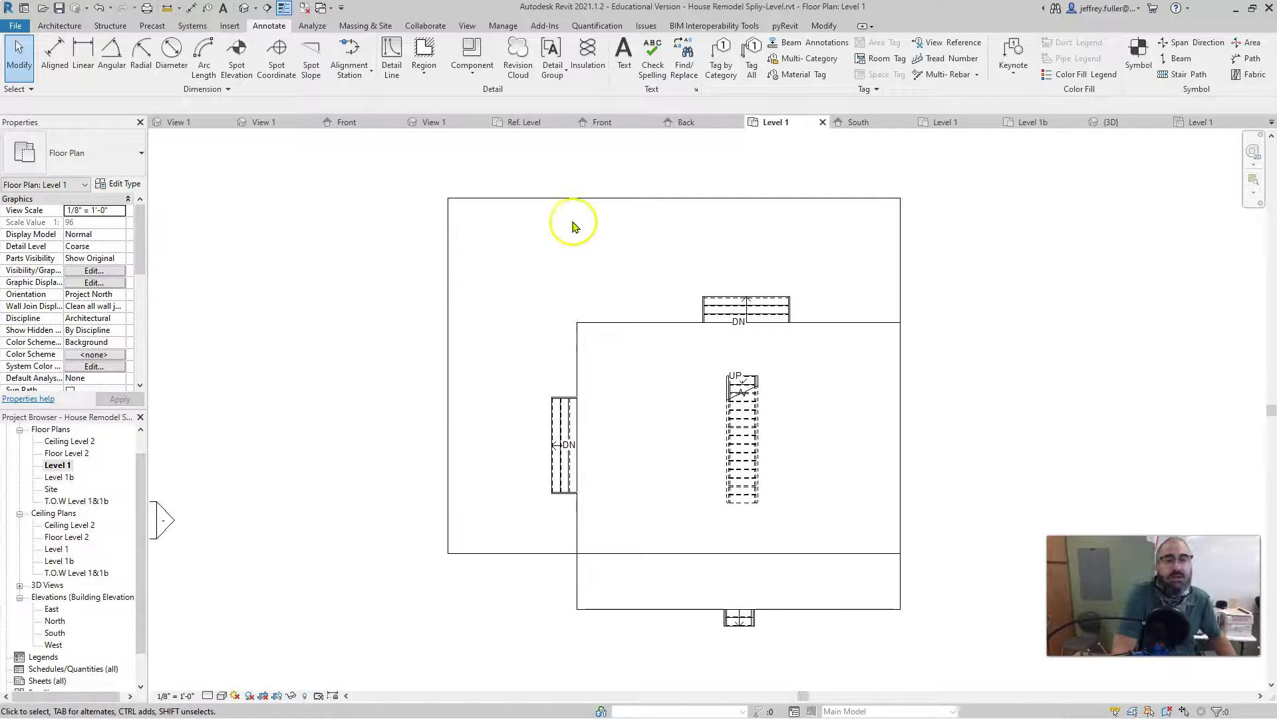
# Sketch a four-riser stair run from Level 1 to Level 1b and finish it
pyautogui.click(48, 28)
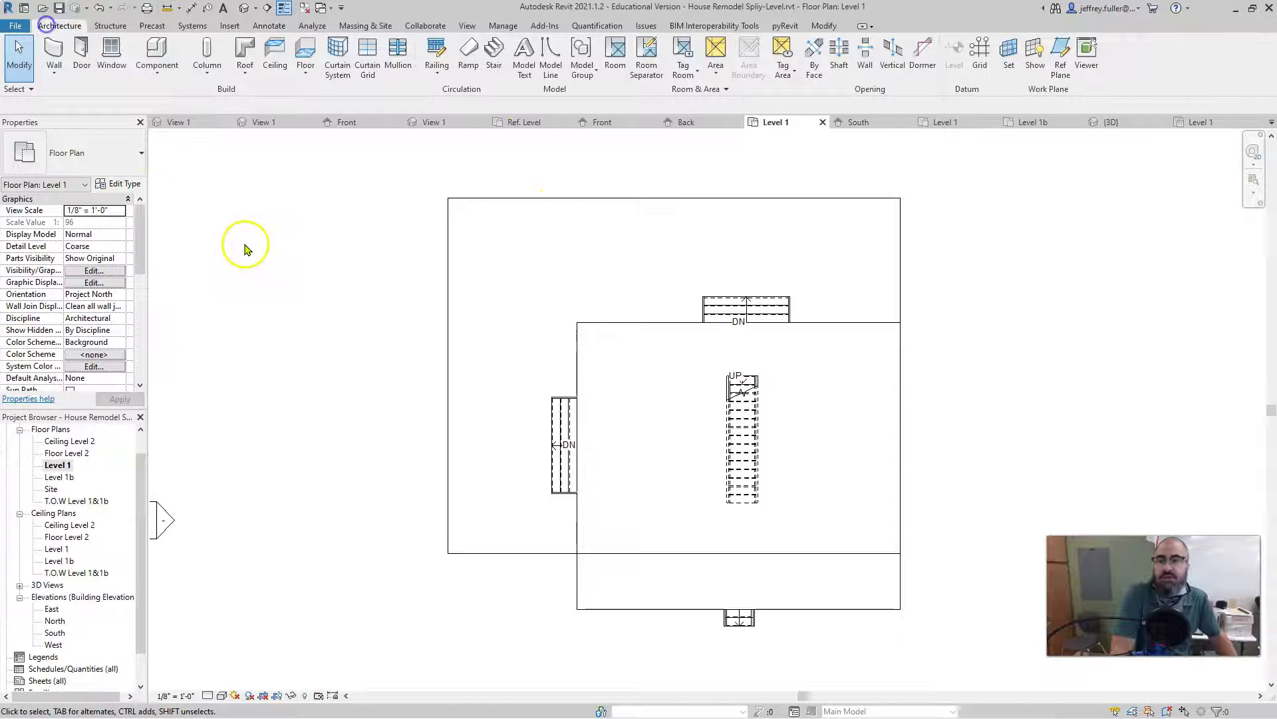
pyautogui.click(493, 48)
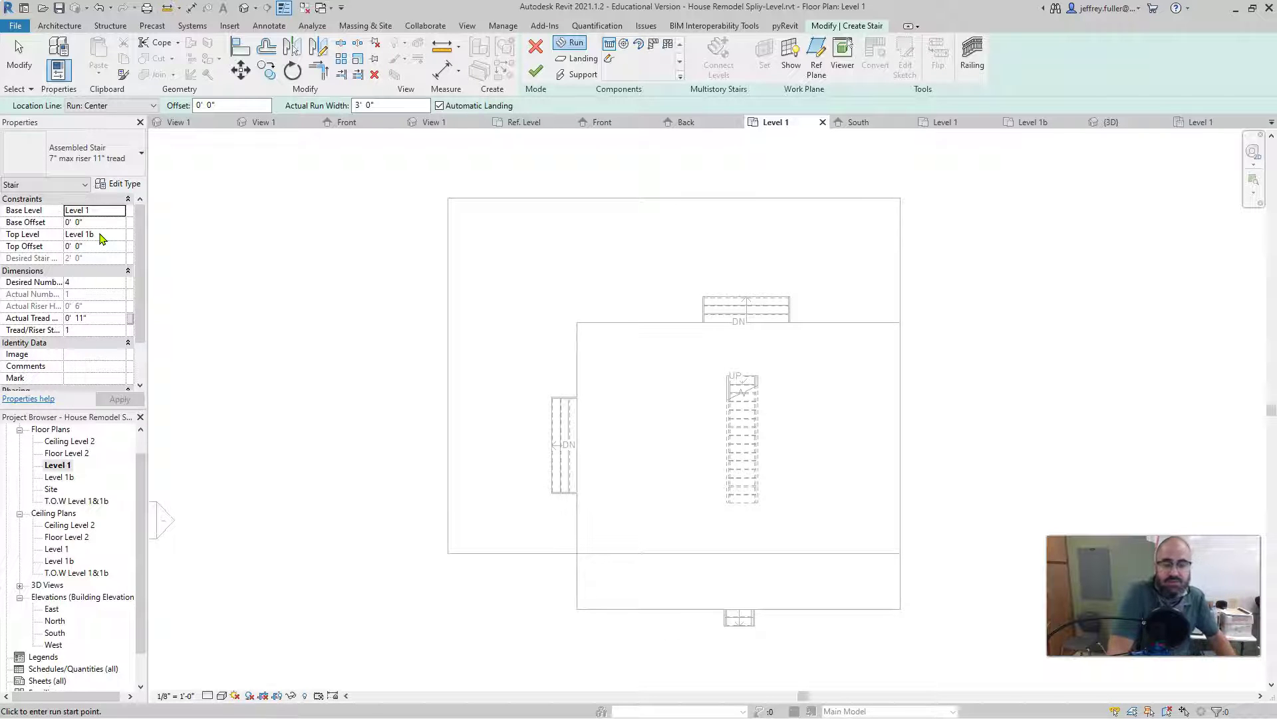
pyautogui.click(495, 344)
pyautogui.click(540, 345)
pyautogui.press('Escape')
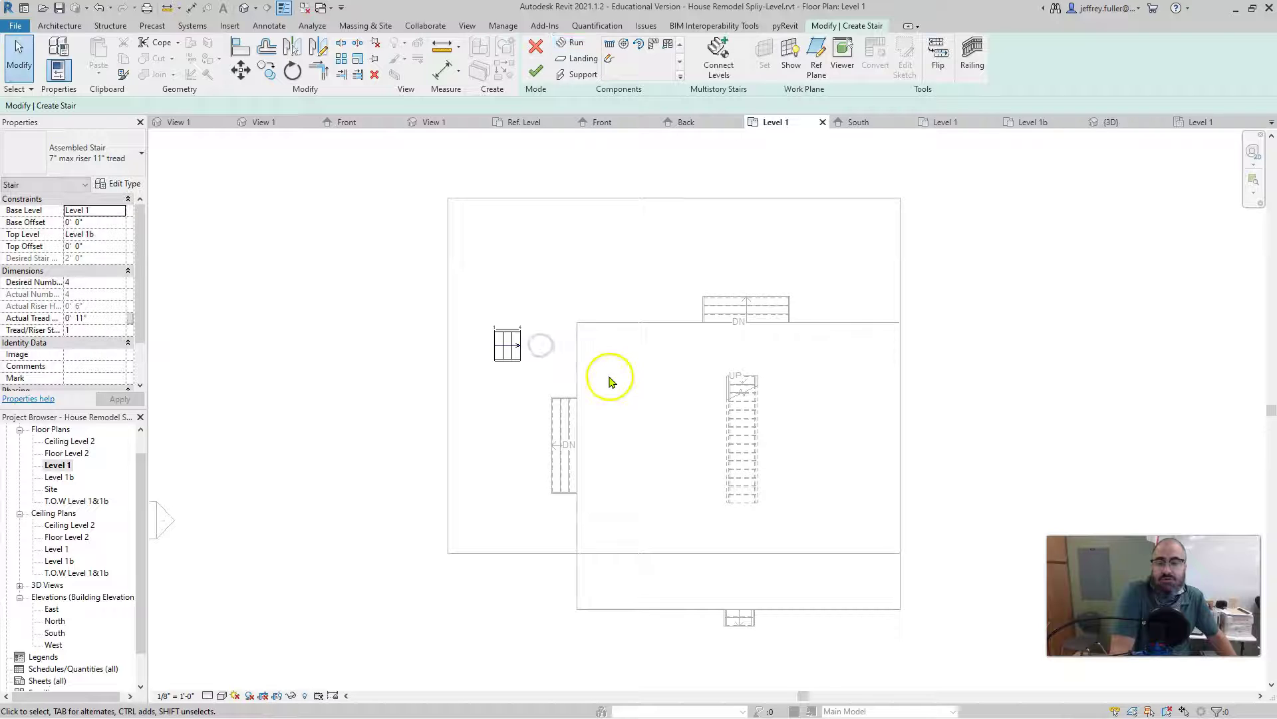
pyautogui.click(544, 77)
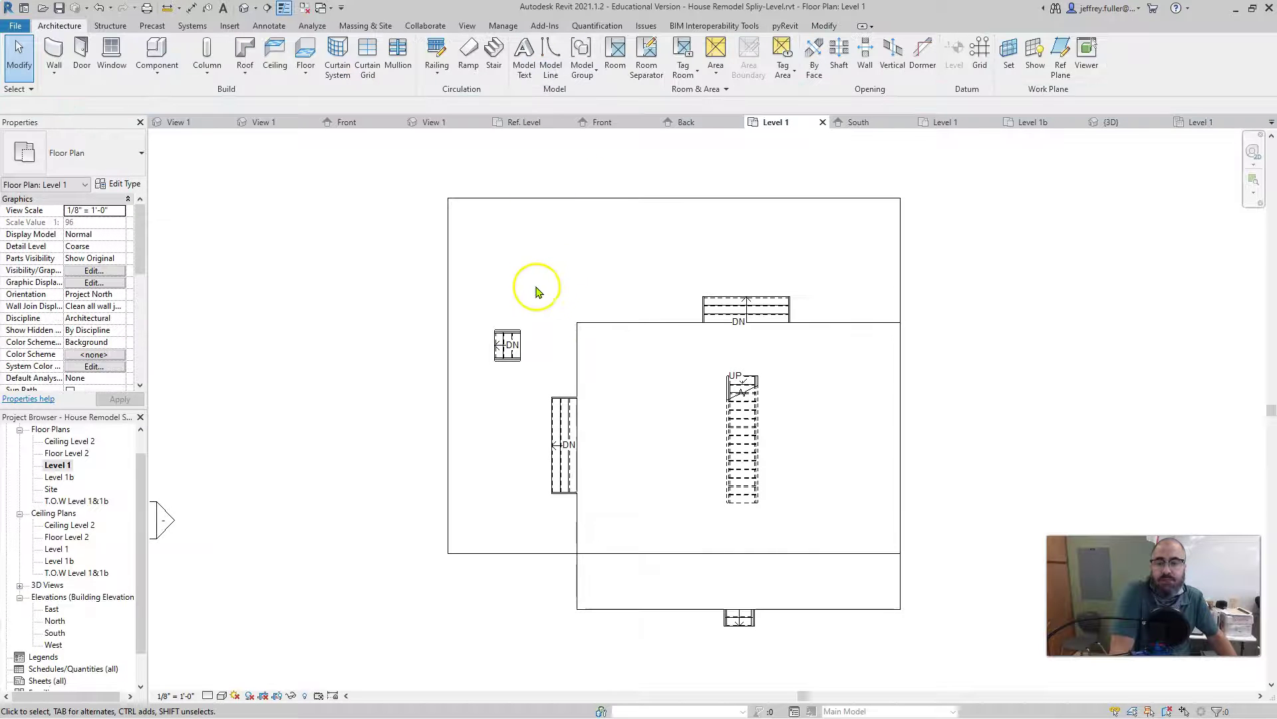
# Move the new stair and its railings against the raised floor's left edge
pyautogui.moveTo(538, 294); pyautogui.dragTo(482, 391)
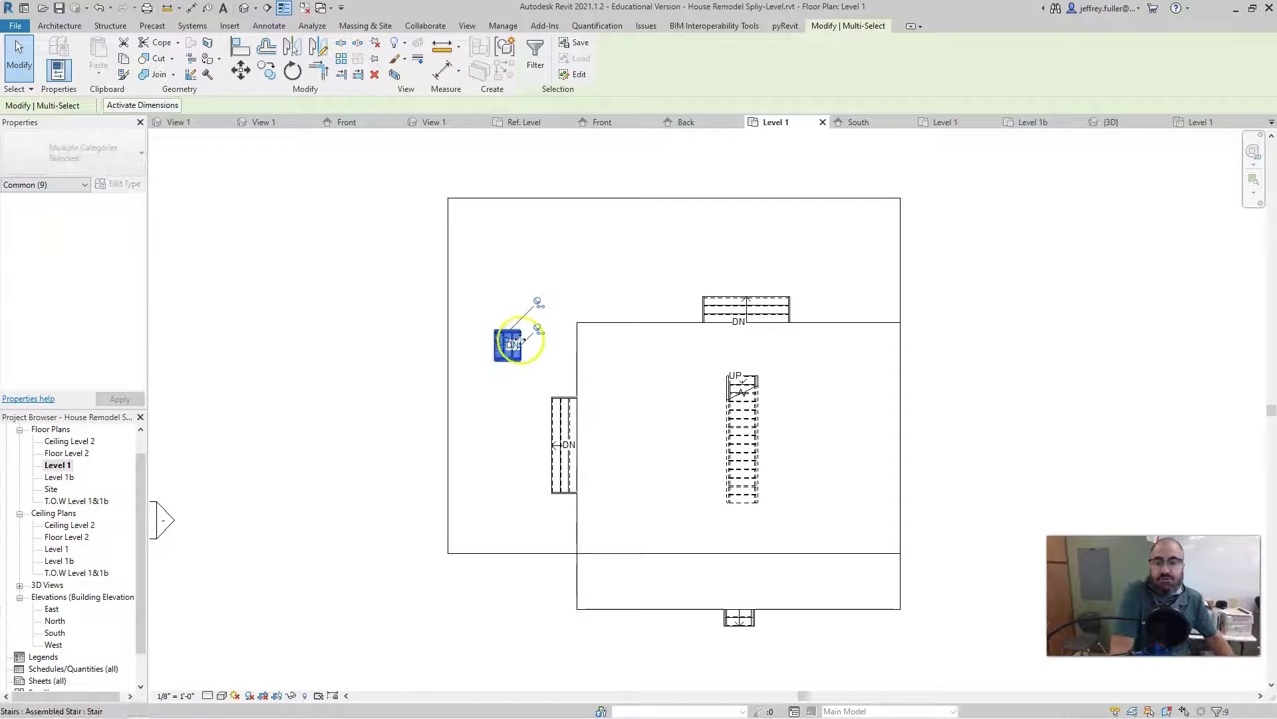
pyautogui.moveTo(516, 346); pyautogui.dragTo(572, 345)
pyautogui.scroll(5, 572, 345)
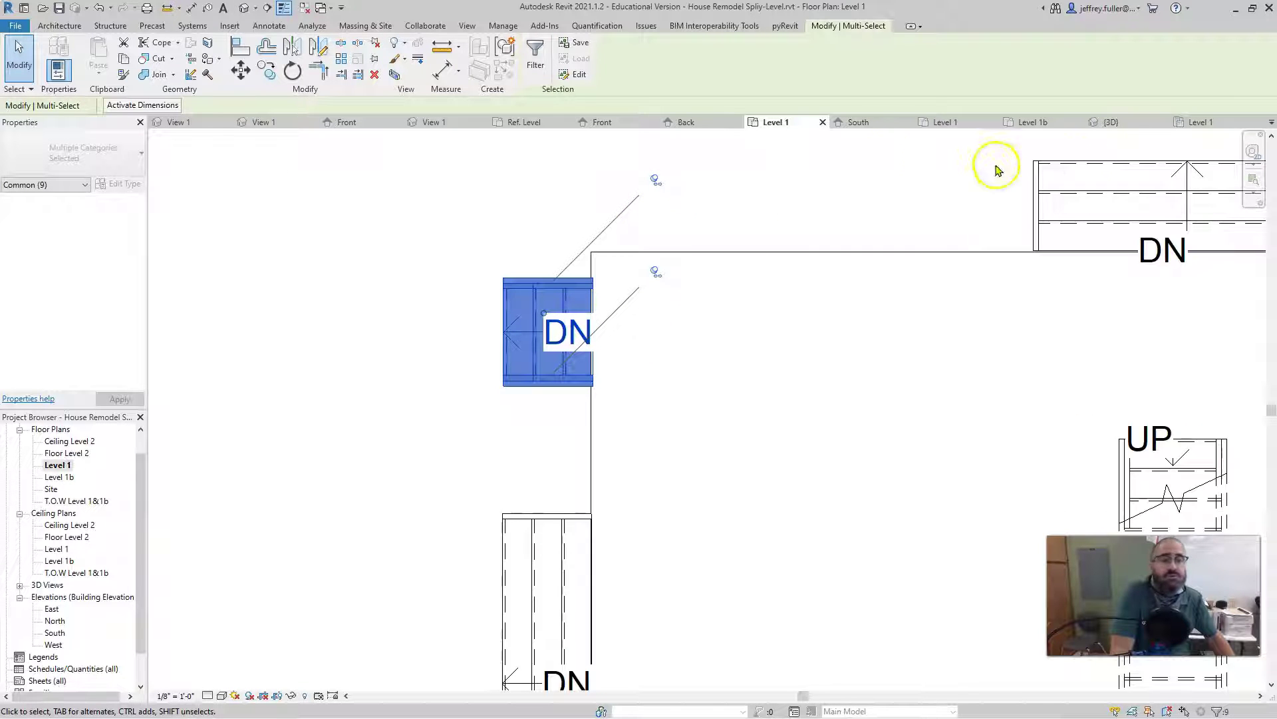
# In the 3D view, compare the new four-riser stair with the existing stairs, then view the whole model
pyautogui.click(1094, 126)
pyautogui.scroll(4, 578, 429)
pyautogui.scroll(3, 585, 430)
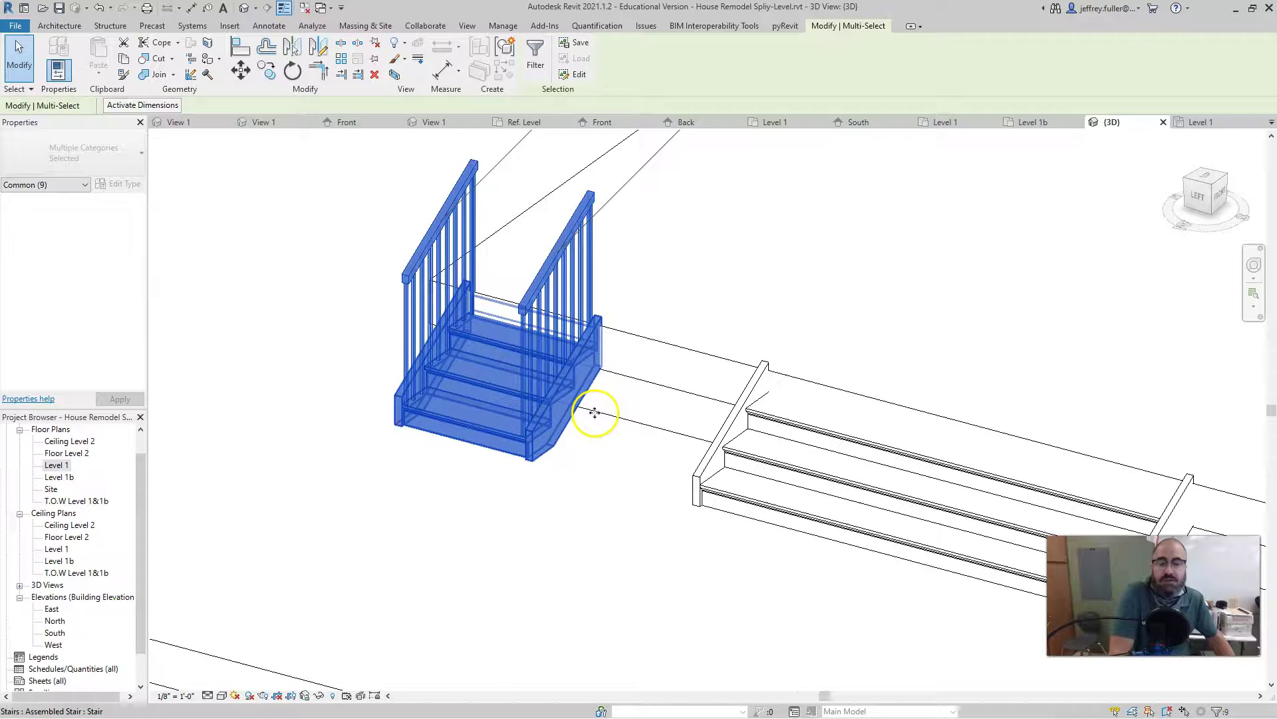
pyautogui.scroll(2, 589, 439)
pyautogui.moveTo(589, 439); pyautogui.dragTo(436, 342, button='middle')
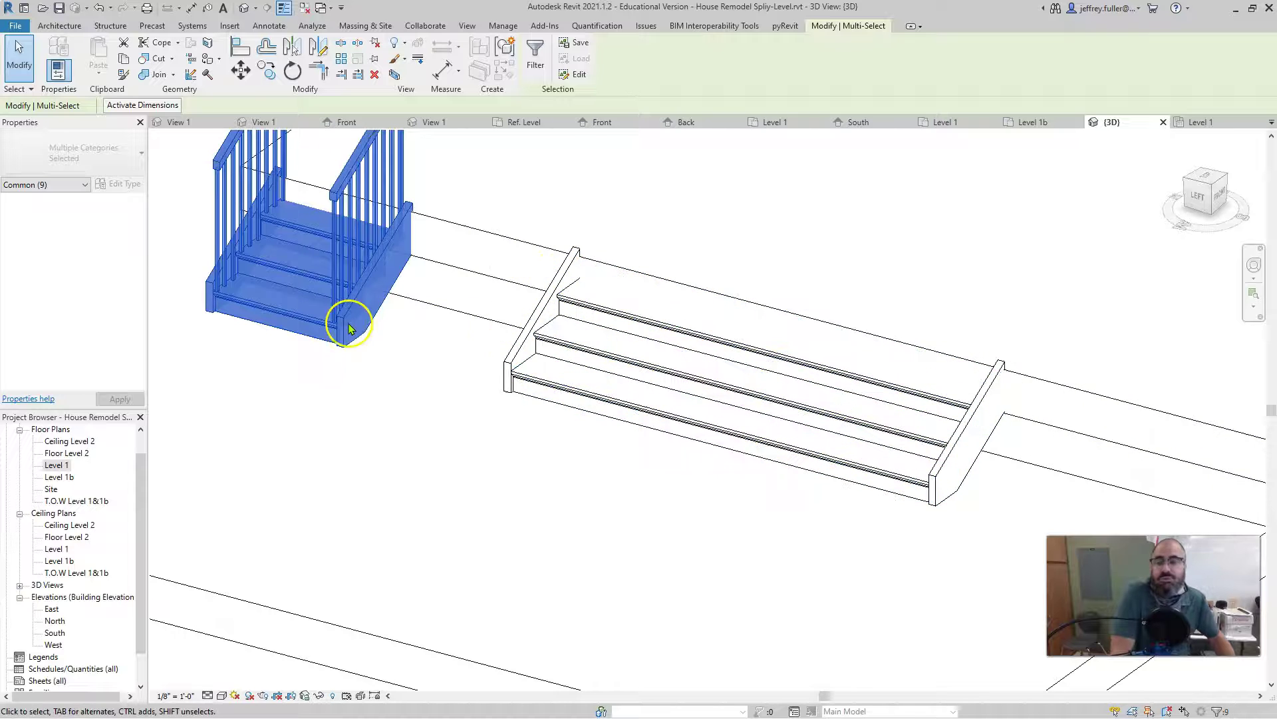
pyautogui.moveTo(347, 319); pyautogui.dragTo(456, 413, button='middle')
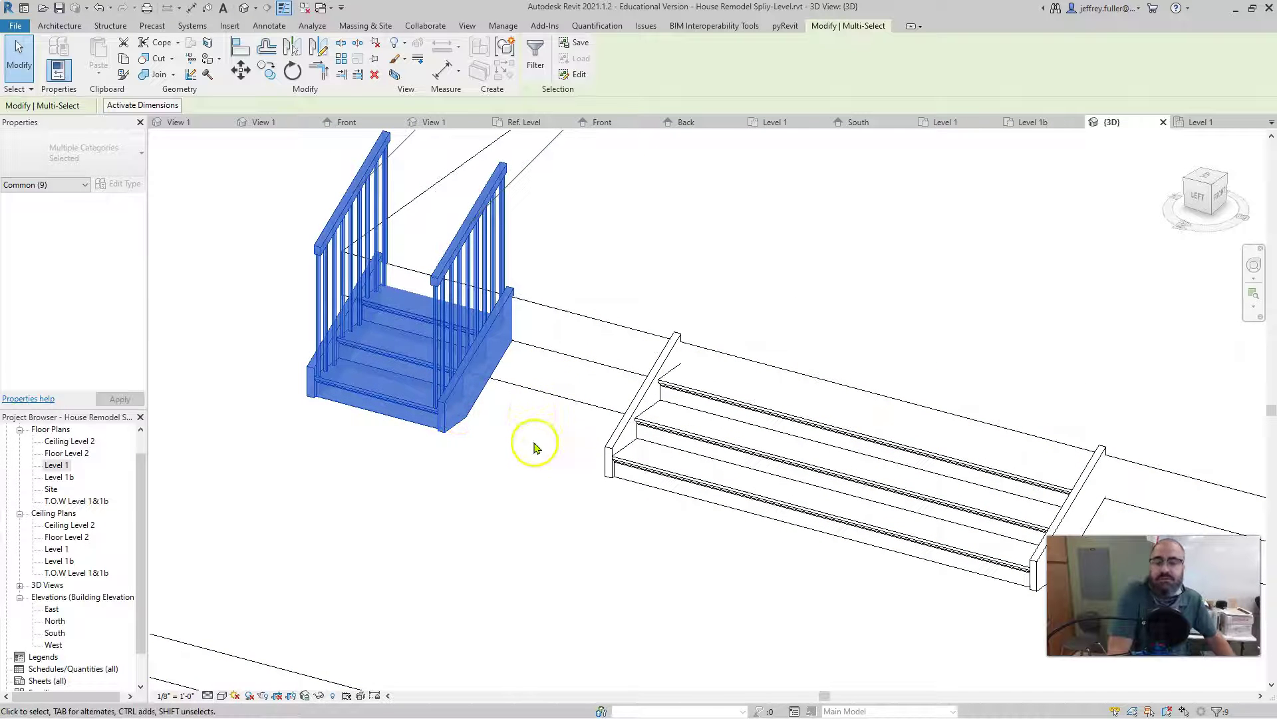
pyautogui.moveTo(531, 448); pyautogui.dragTo(491, 522, button='middle')
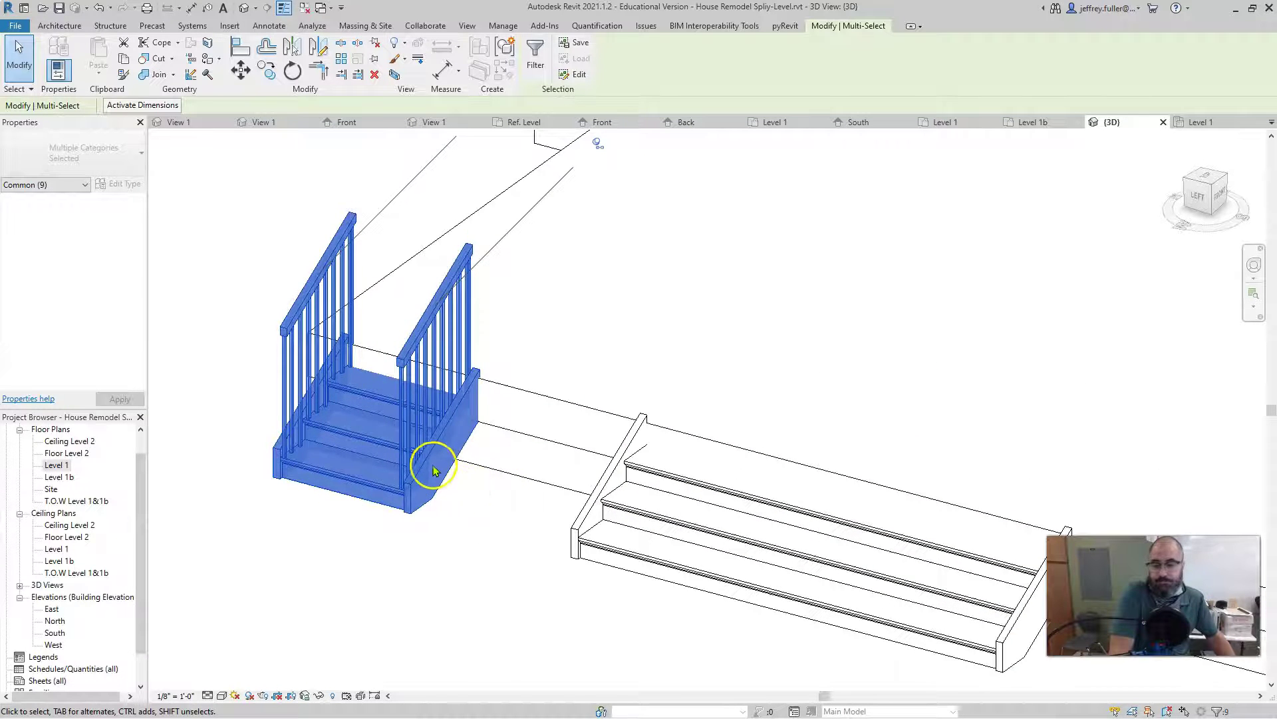
pyautogui.scroll(-5, 559, 437)
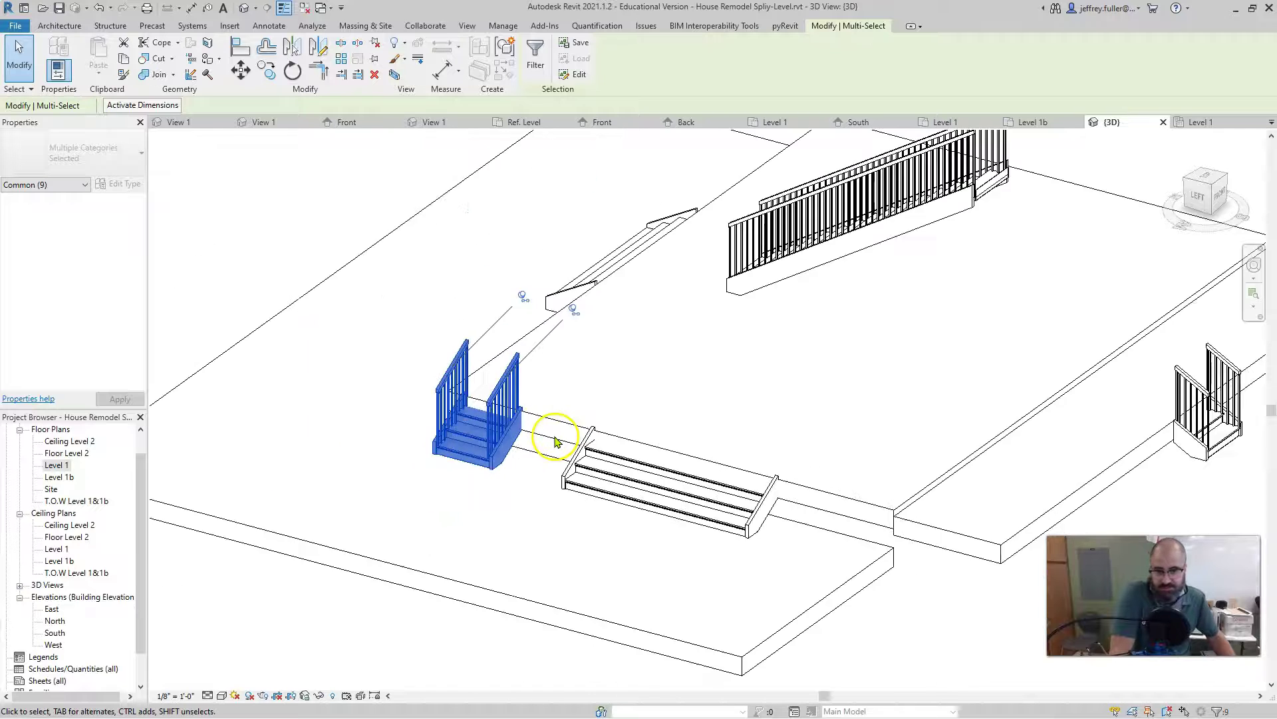
pyautogui.moveTo(406, 449); pyautogui.dragTo(386, 482, button='middle')
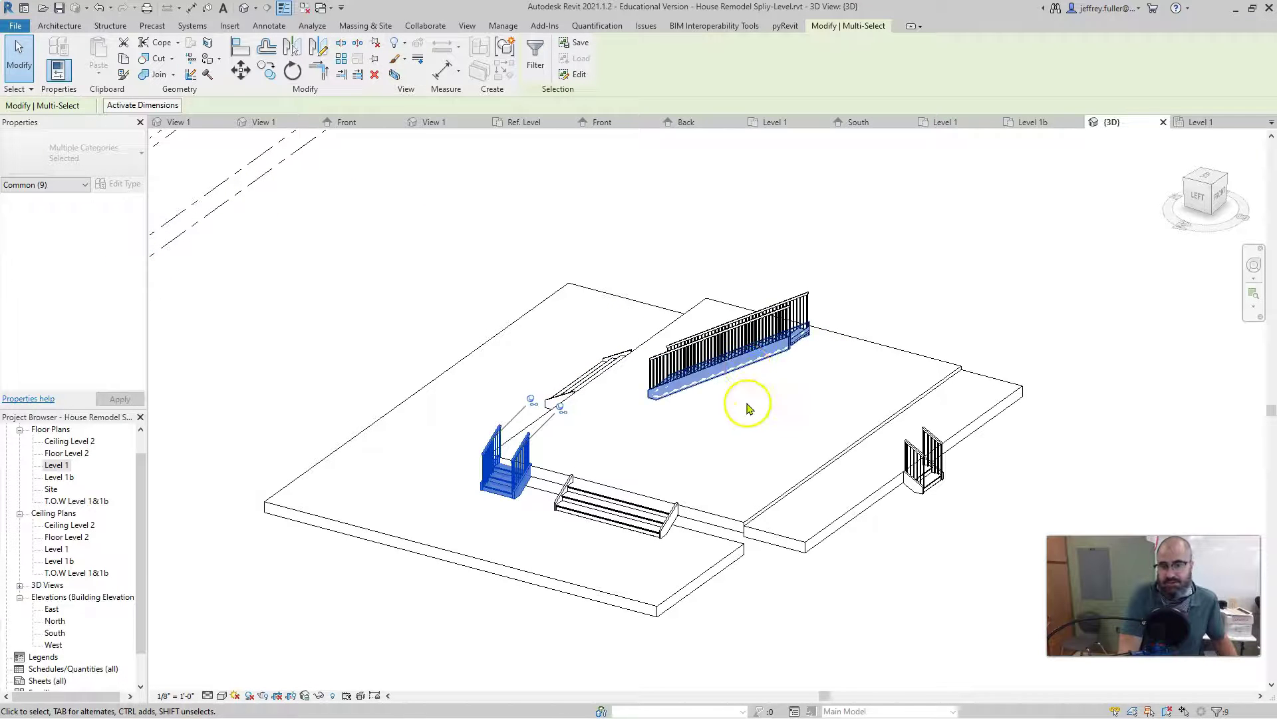
# Select and deselect the upper floor slab, then open the Level 1b floor plan
pyautogui.click(720, 516)
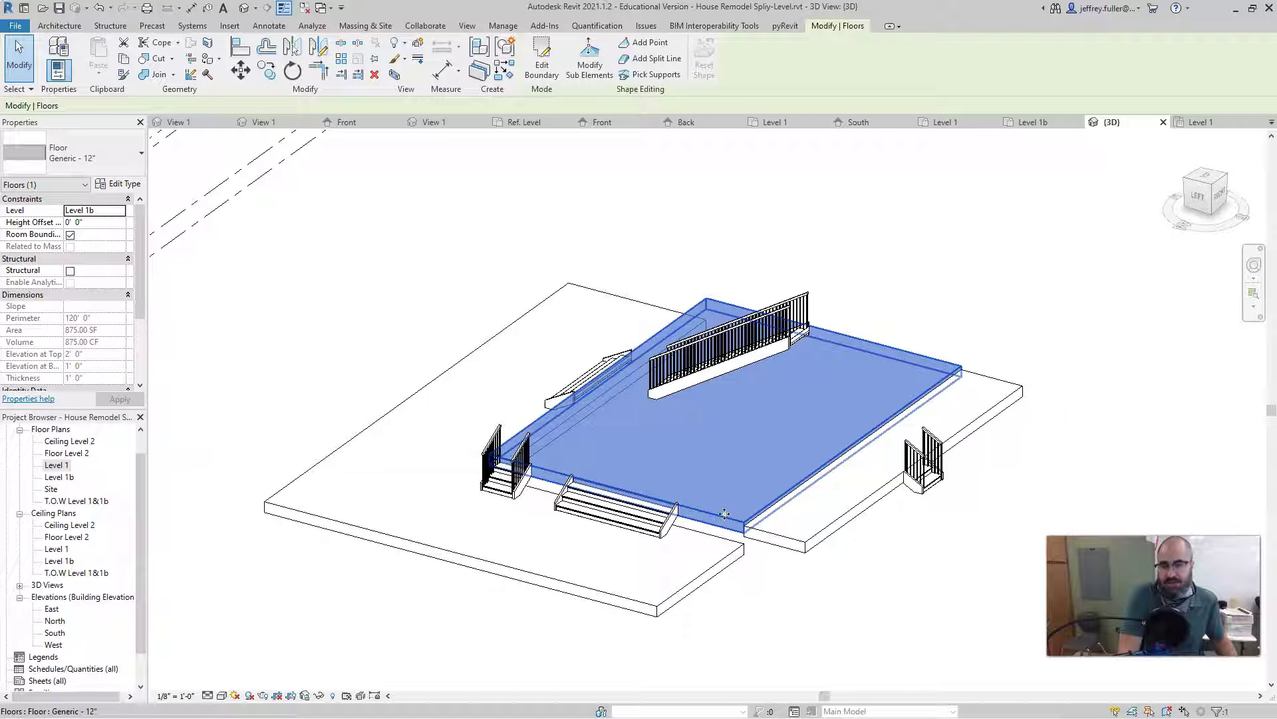
pyautogui.click(525, 216)
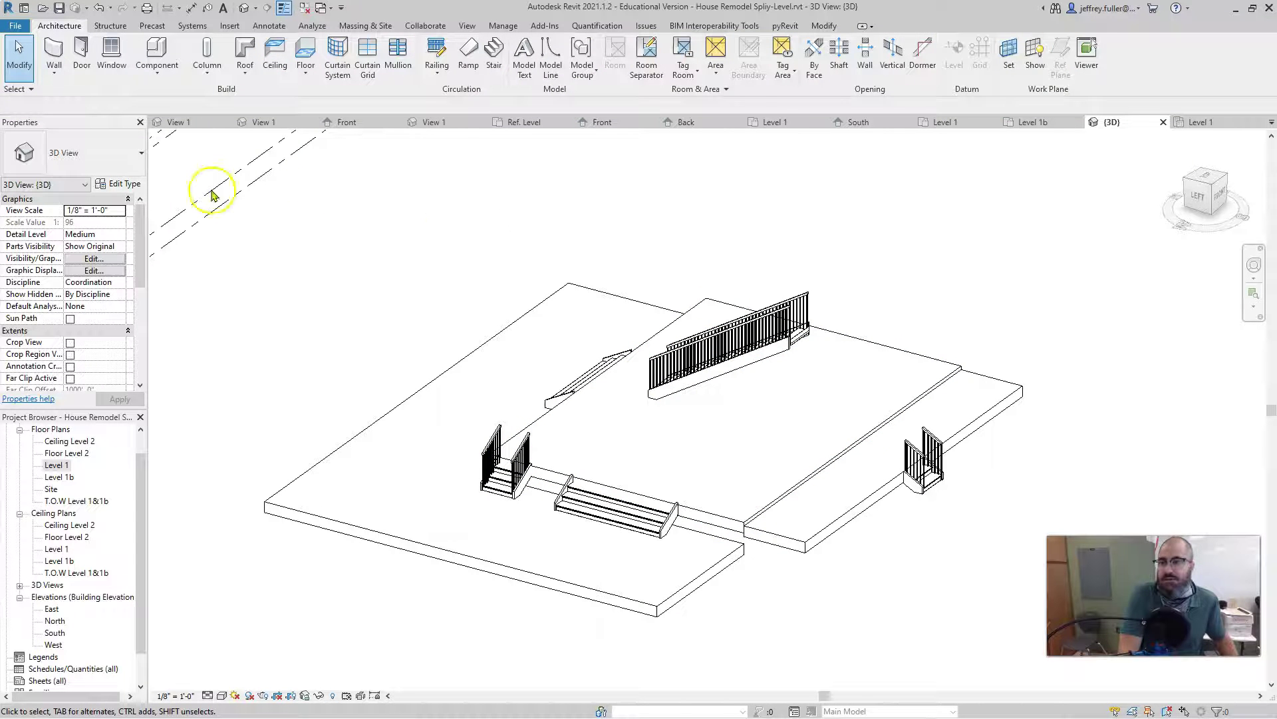
pyautogui.doubleClick(67, 477)
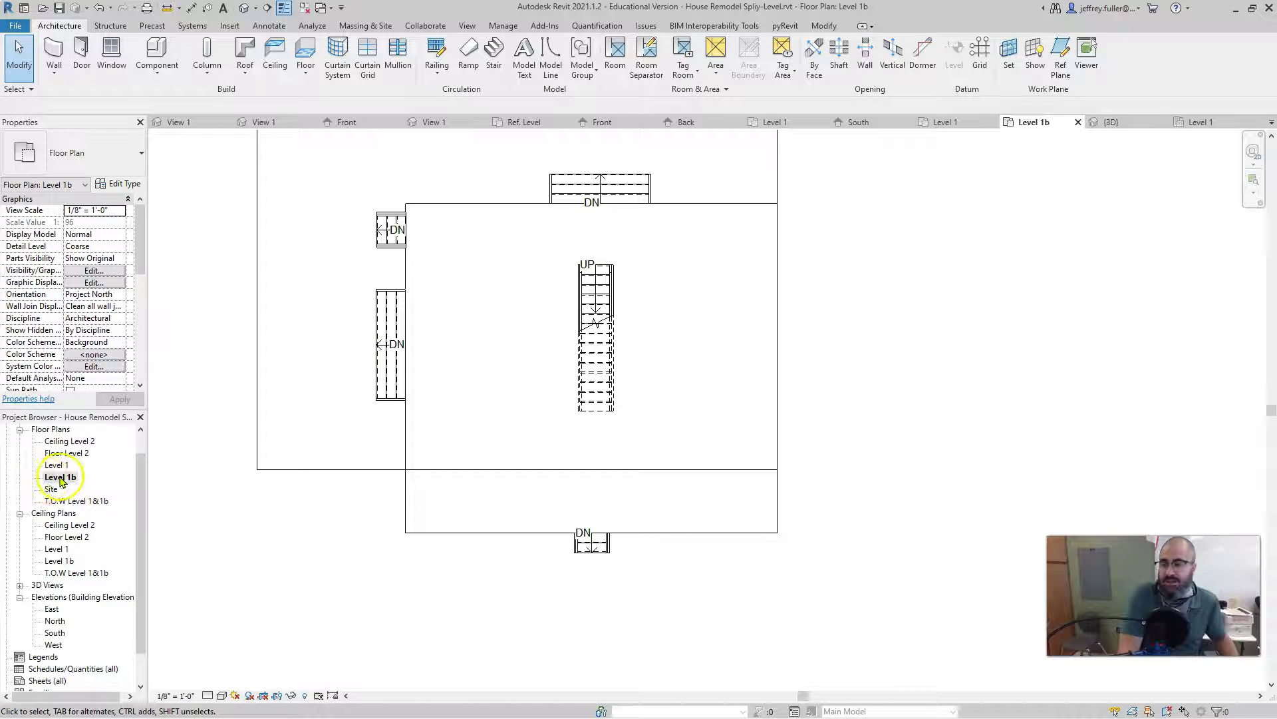
# Start a trial stair with top level Floor Level 2, then cancel and discard it
pyautogui.click(495, 53)
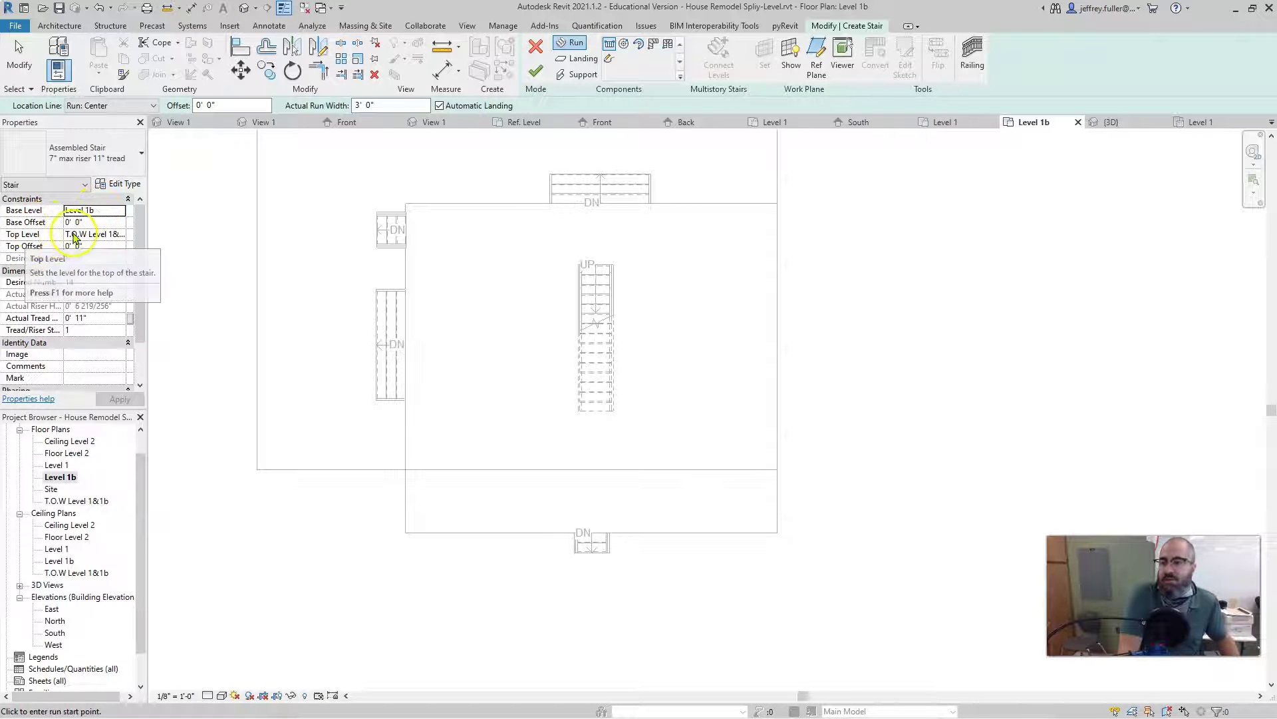
pyautogui.click(98, 235)
pyautogui.click(121, 235)
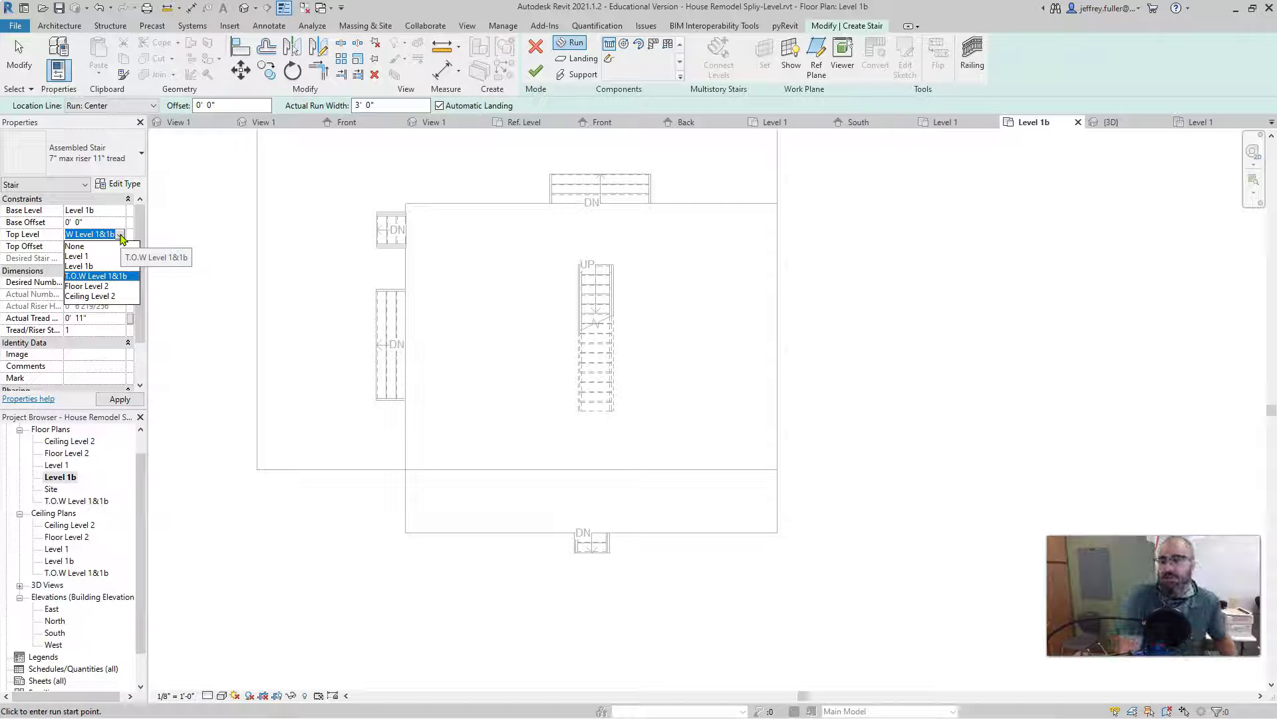
pyautogui.click(90, 286)
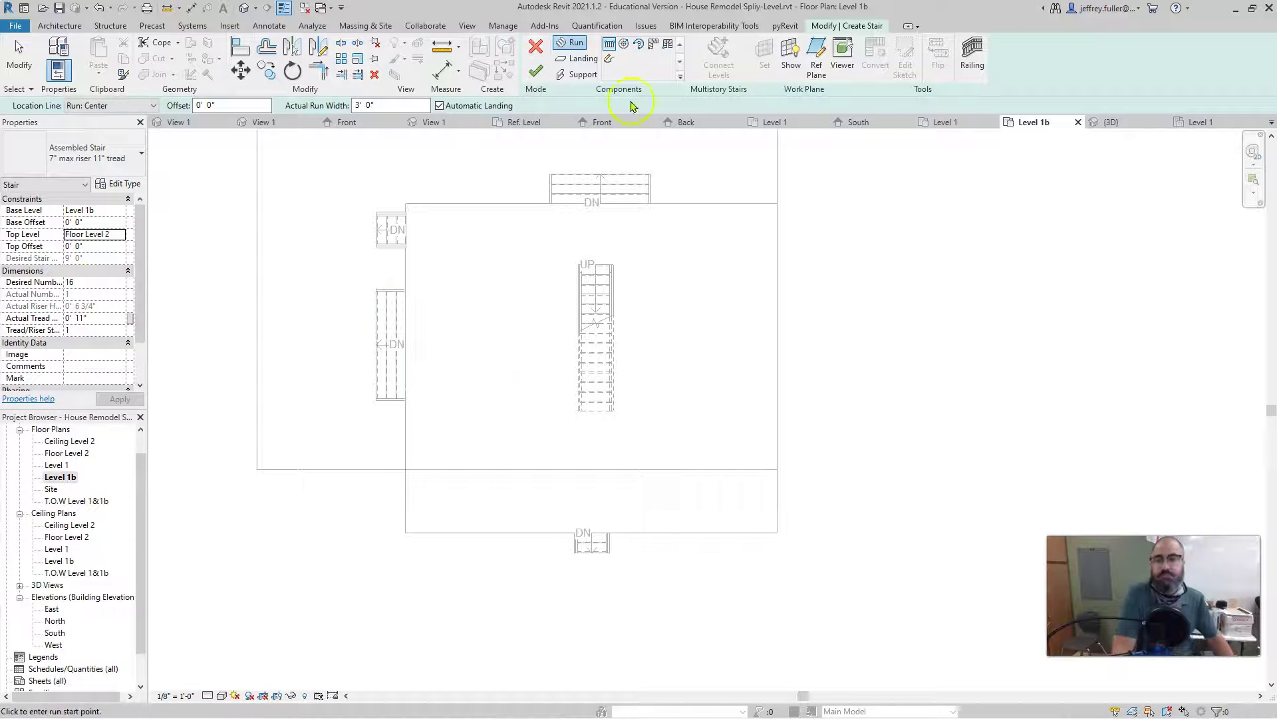
pyautogui.click(535, 50)
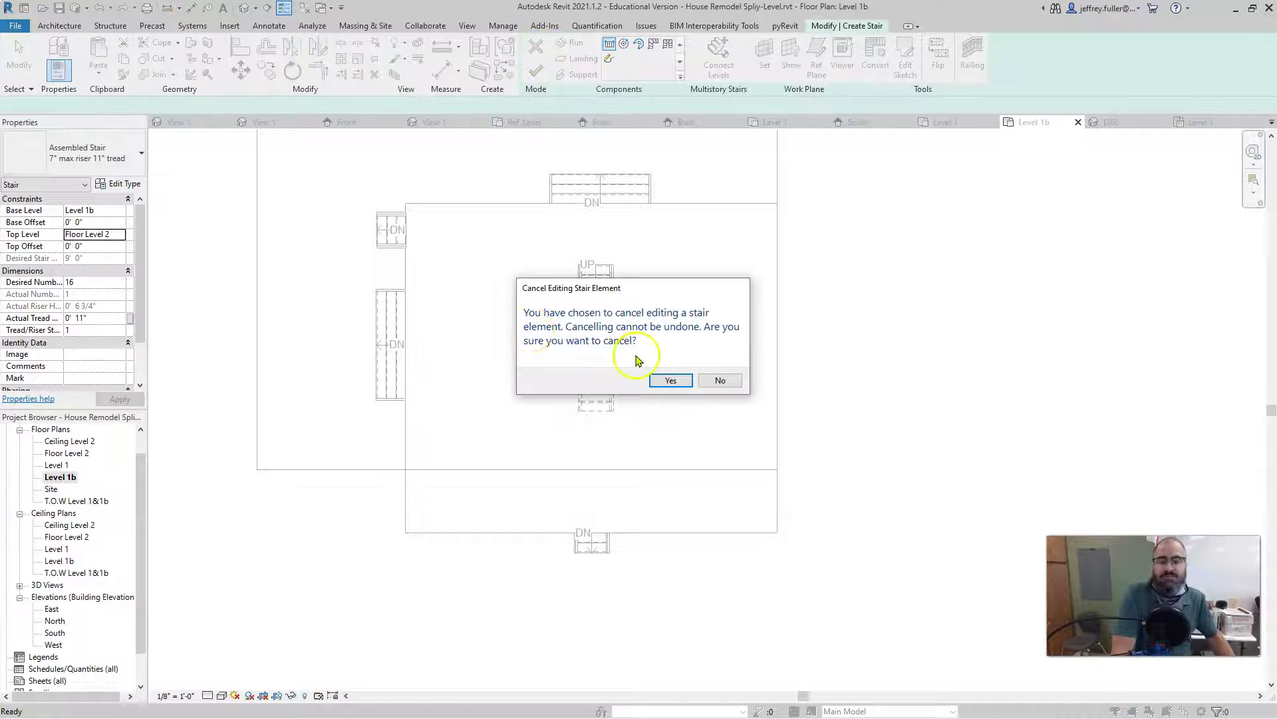
pyautogui.click(665, 379)
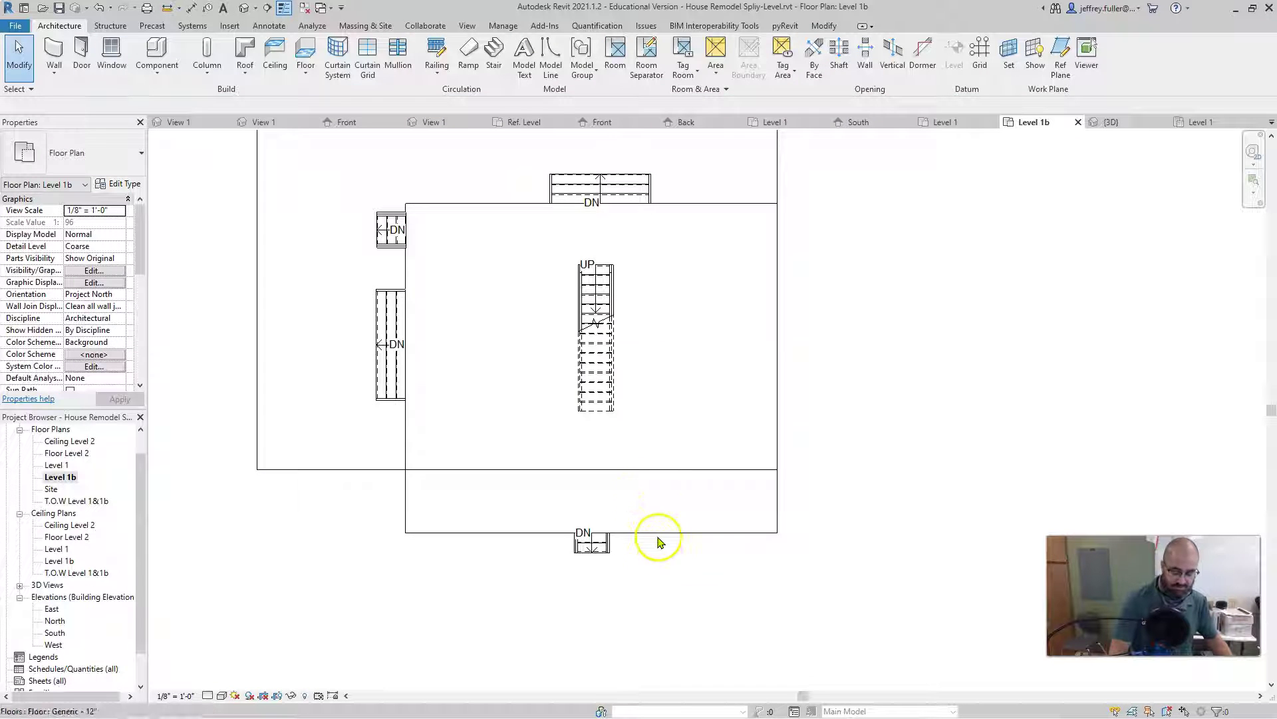
# Select the small stair below the porch and view it in 3D
pyautogui.moveTo(661, 562); pyautogui.dragTo(730, 480, button='middle')
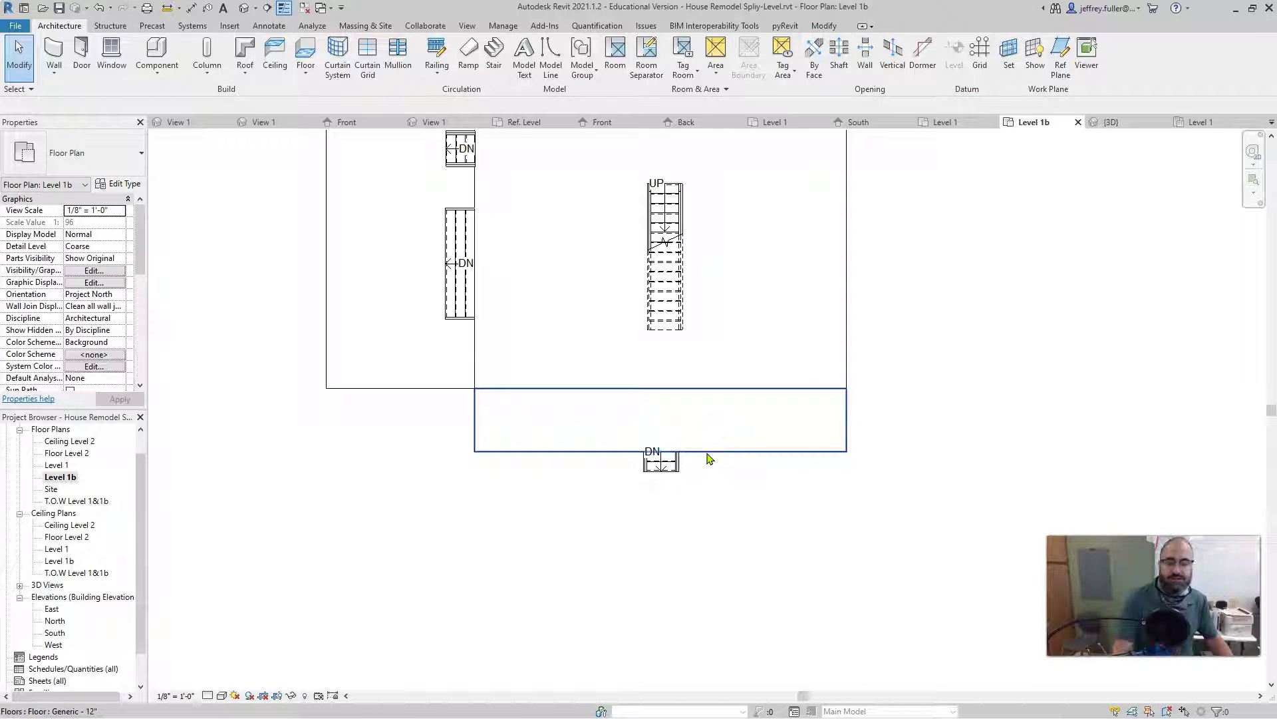
pyautogui.click(668, 464)
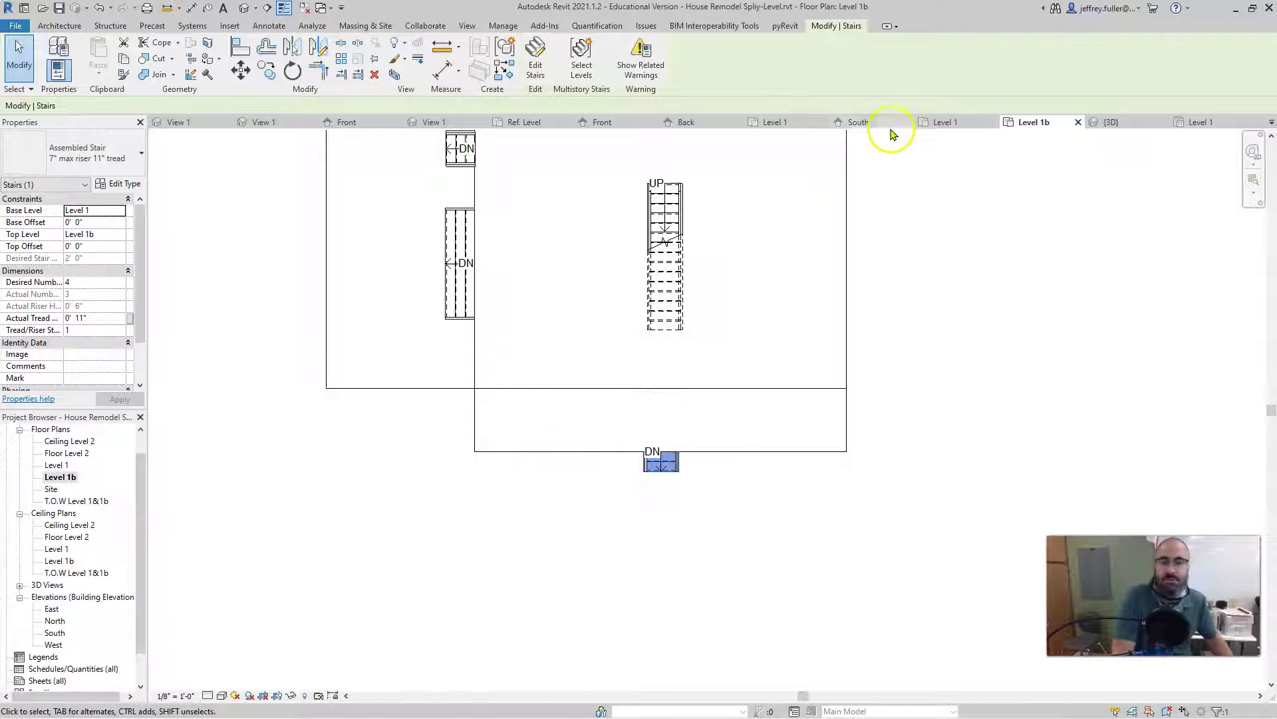
pyautogui.click(1135, 124)
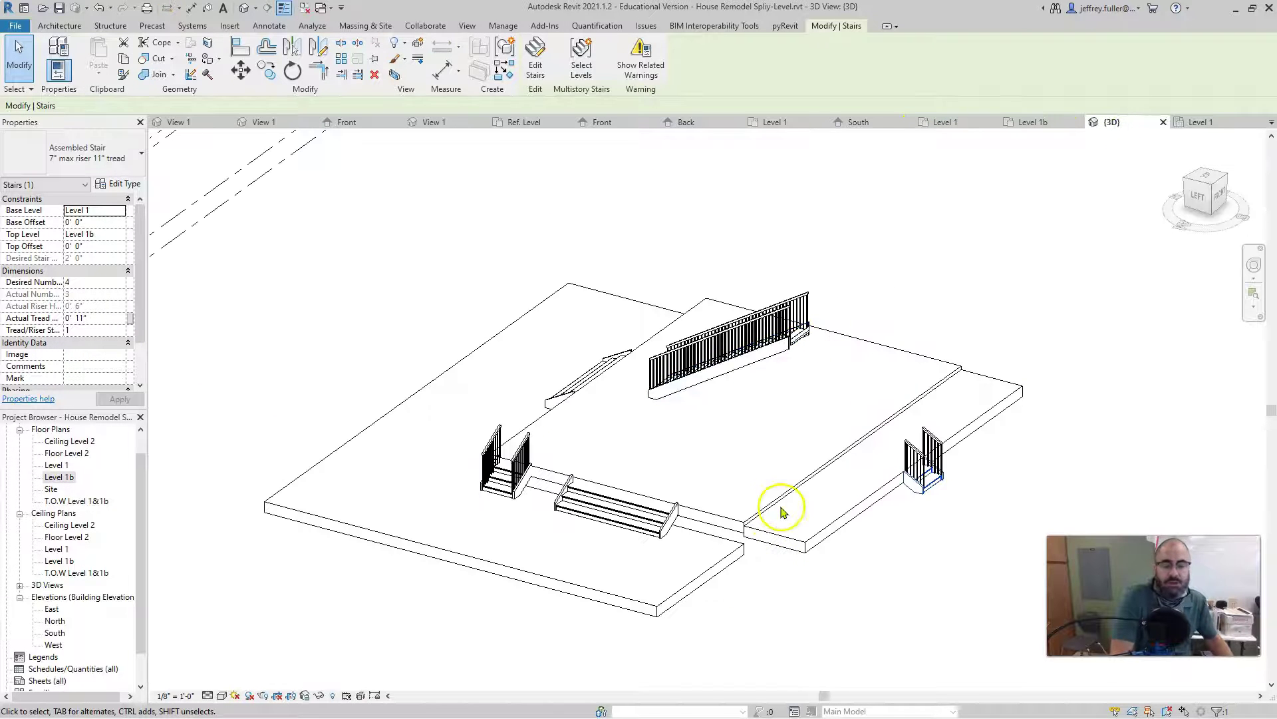
pyautogui.scroll(3, 748, 509)
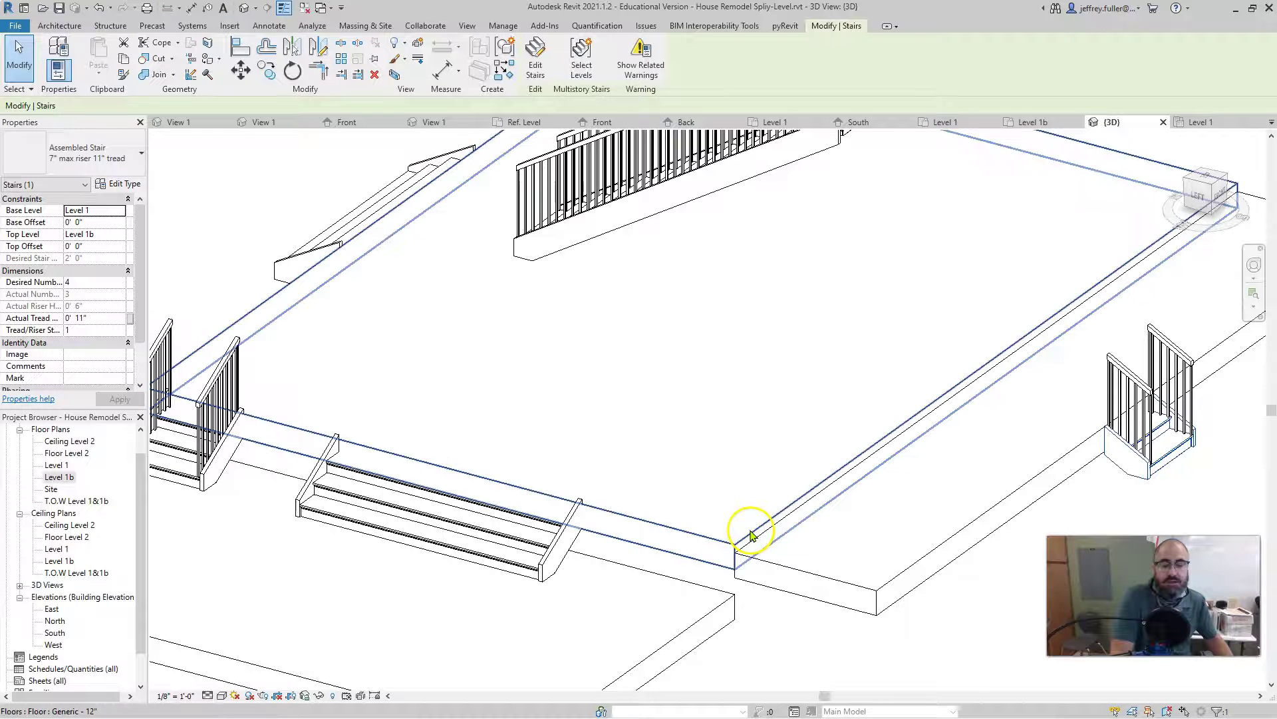
# Inspect the large floor, the narrow strip floor's offset and the small stair
pyautogui.click(750, 533)
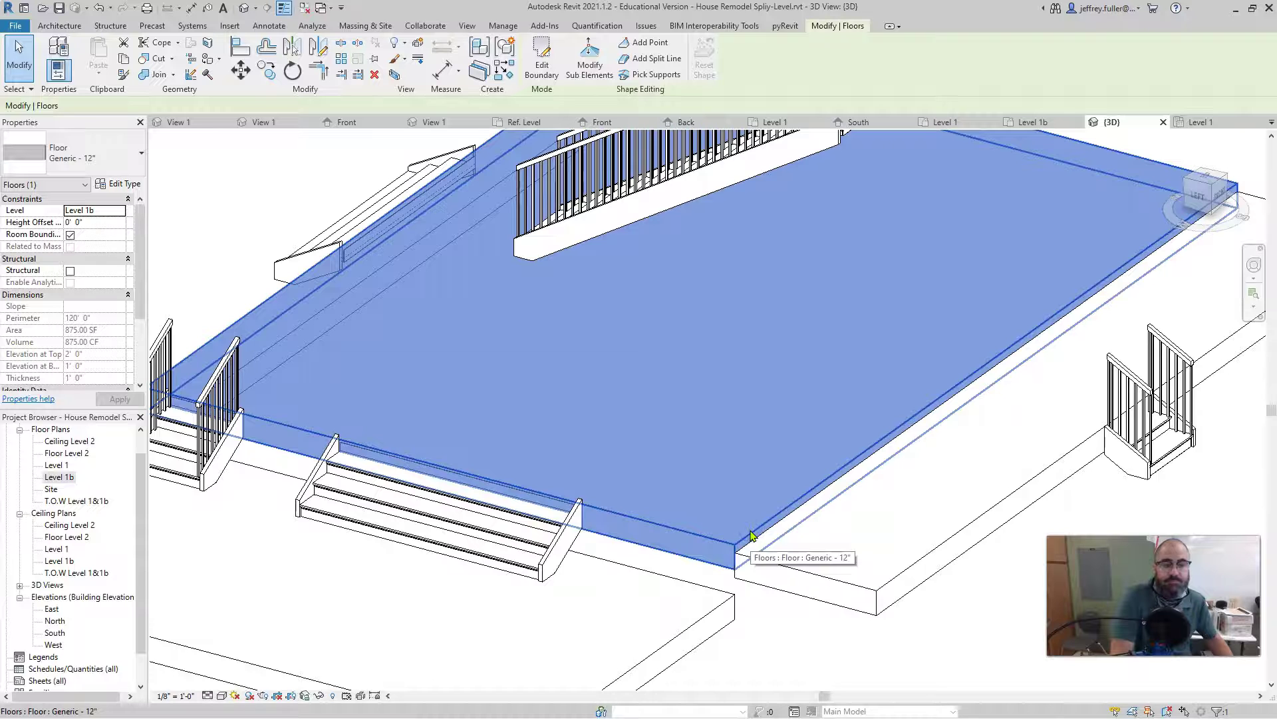
pyautogui.click(782, 556)
pyautogui.click(781, 550)
pyautogui.scroll(-3, 751, 523)
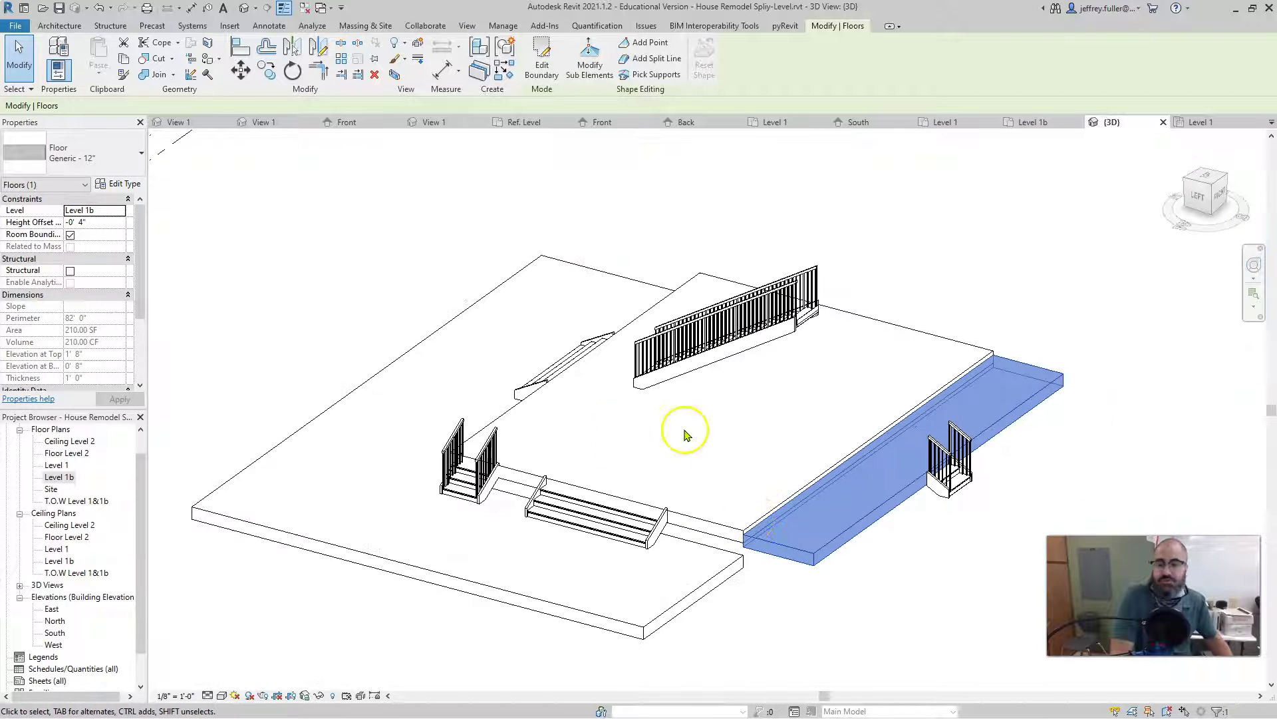
pyautogui.click(948, 474)
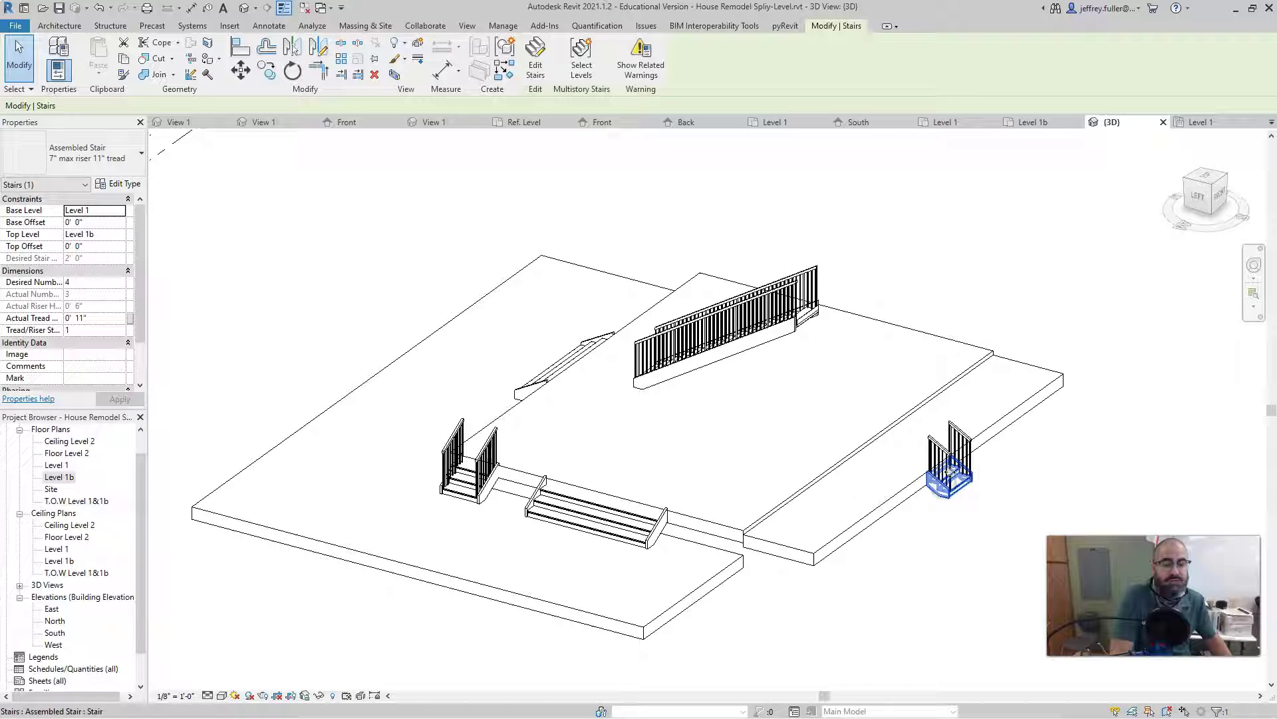
pyautogui.click(958, 475)
pyautogui.click(962, 466)
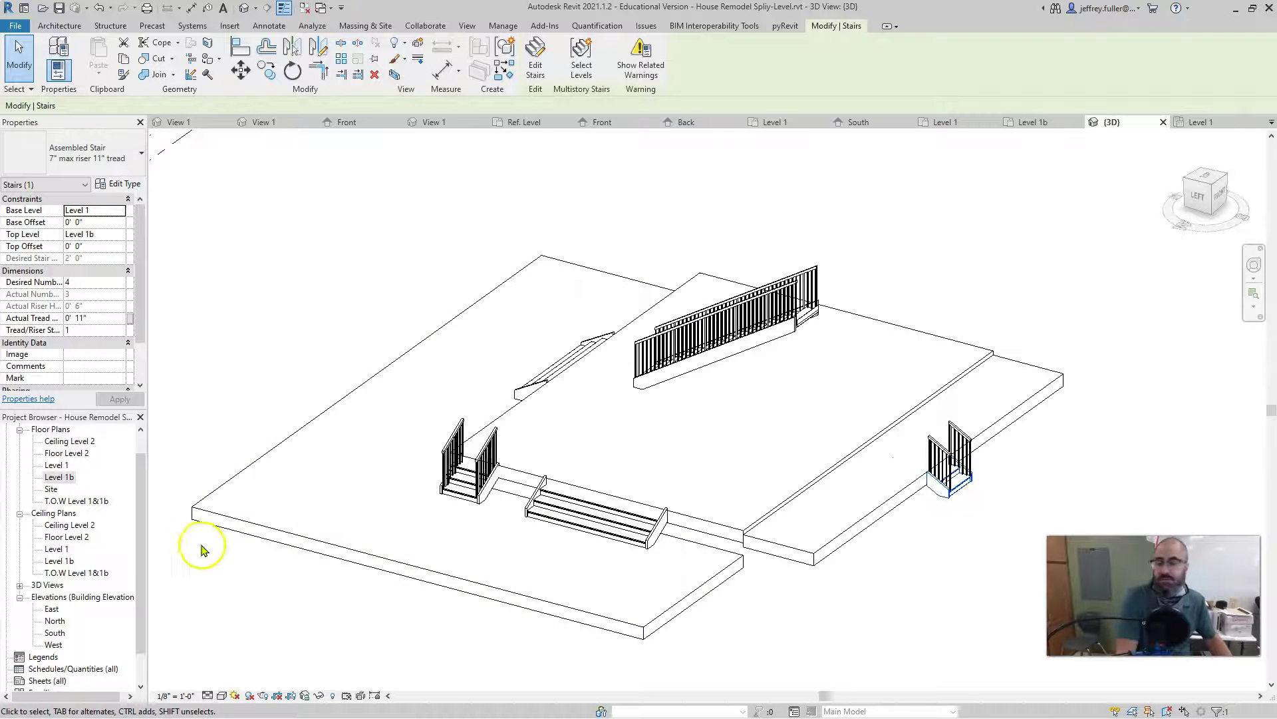
# On the Level 1b plan, check the small stair's 3' 0" run and start a new stair
pyautogui.doubleClick(62, 479)
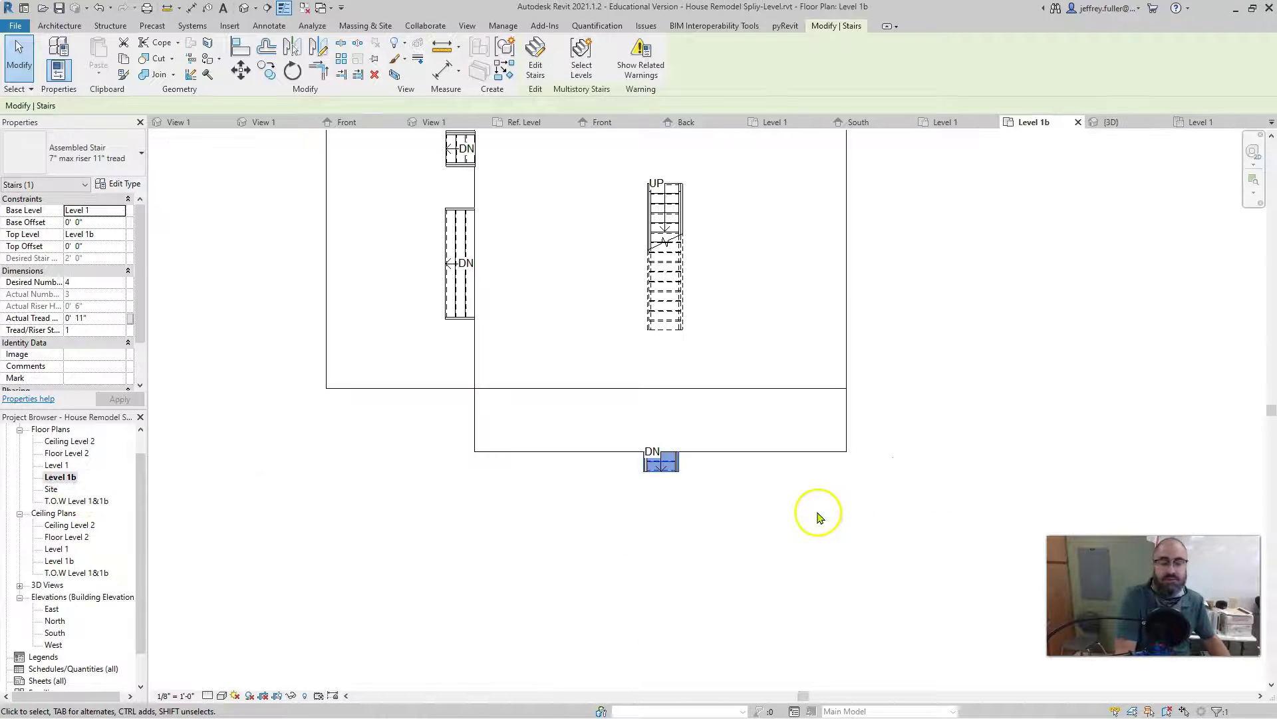
pyautogui.click(683, 480)
pyautogui.scroll(3, 705, 508)
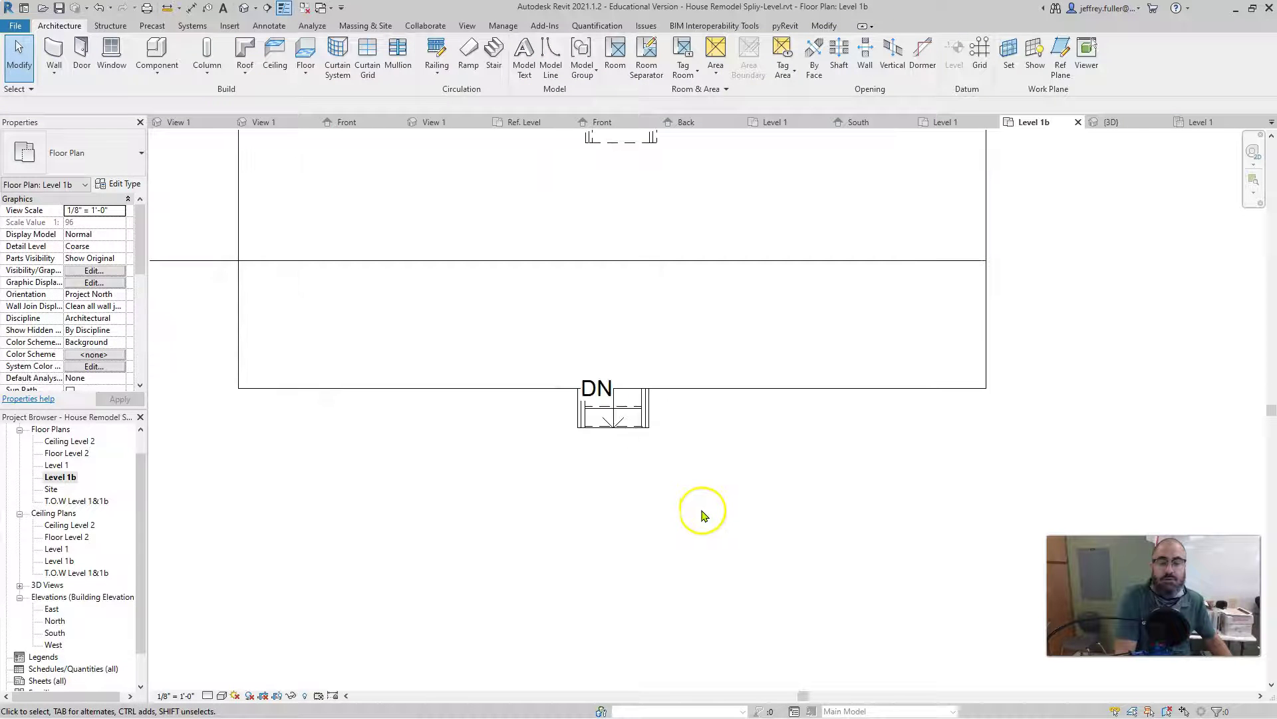
pyautogui.click(637, 420)
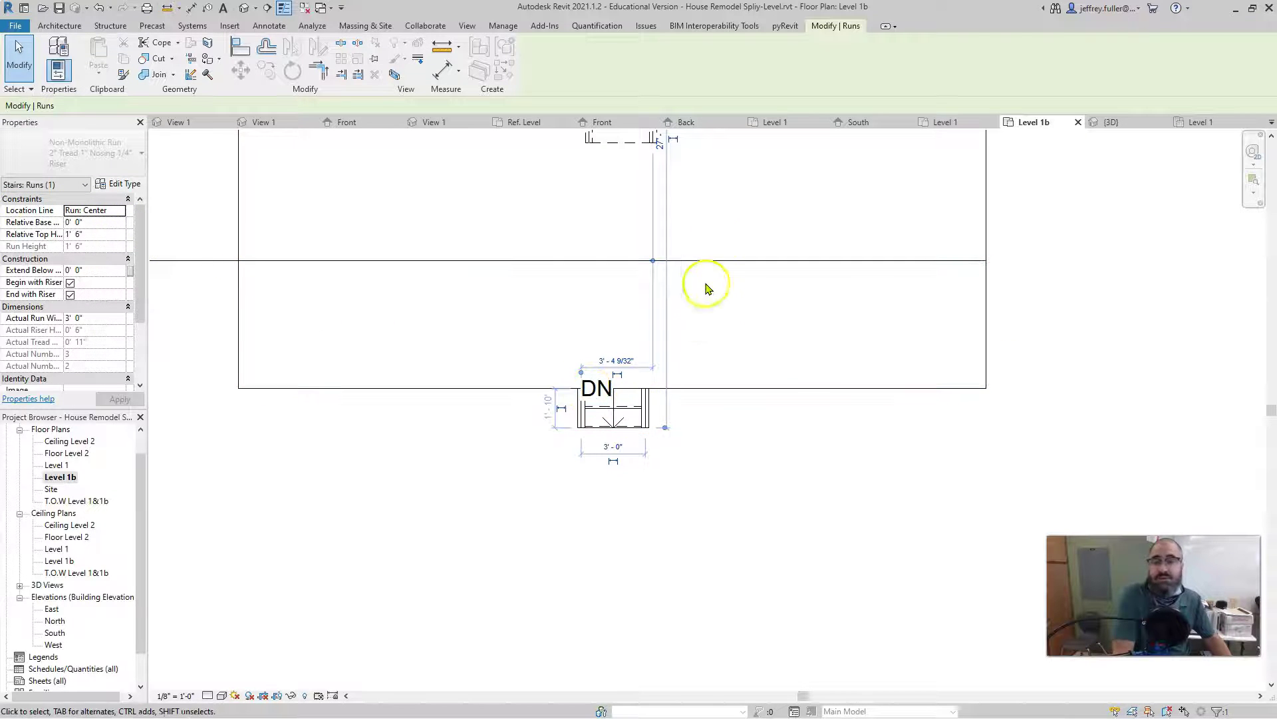
pyautogui.click(682, 441)
pyautogui.moveTo(691, 452); pyautogui.dragTo(599, 499, button='middle')
pyautogui.scroll(-1, 599, 499)
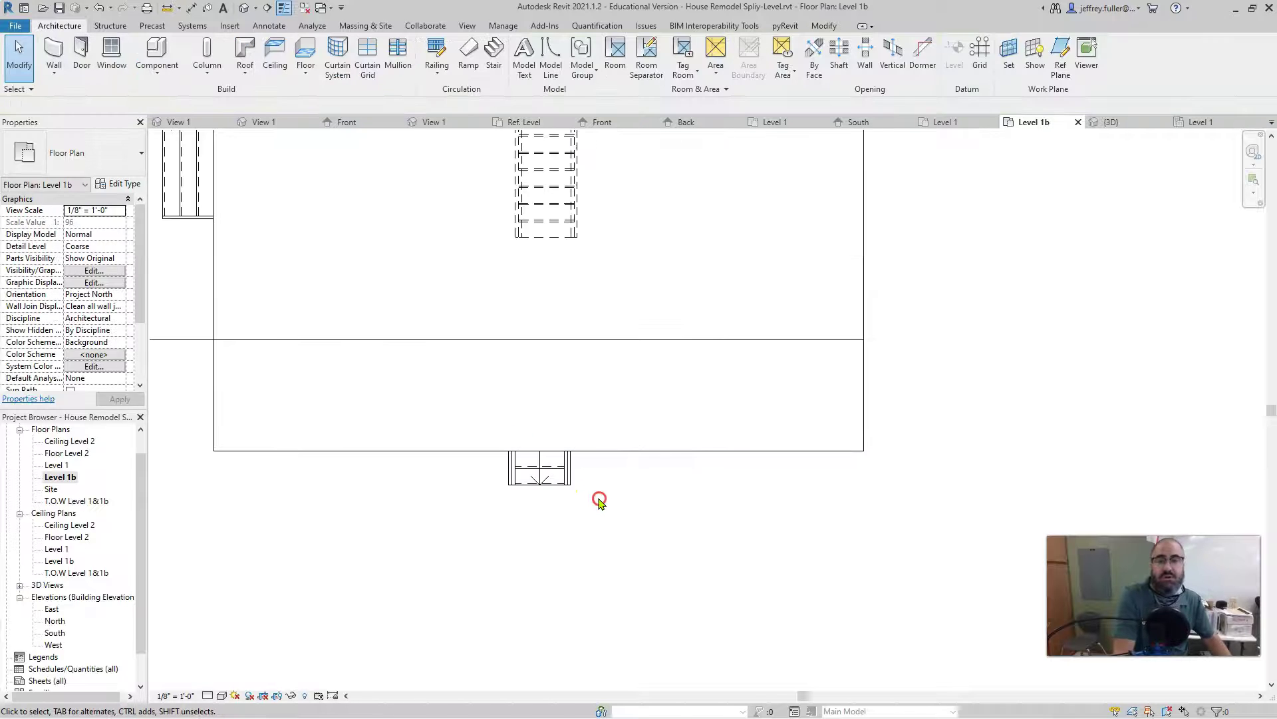
pyautogui.click(493, 56)
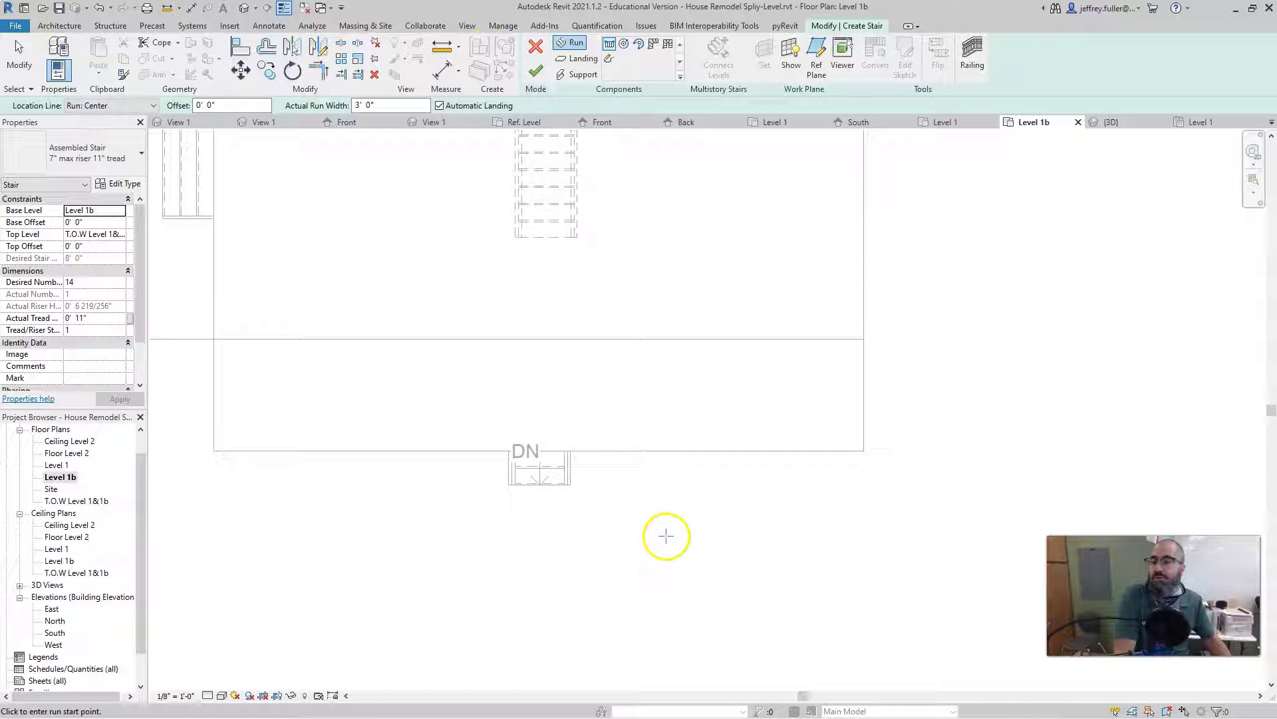
# Set the new stair's base level to Level 1 and top level to Level 1b
pyautogui.click(120, 211)
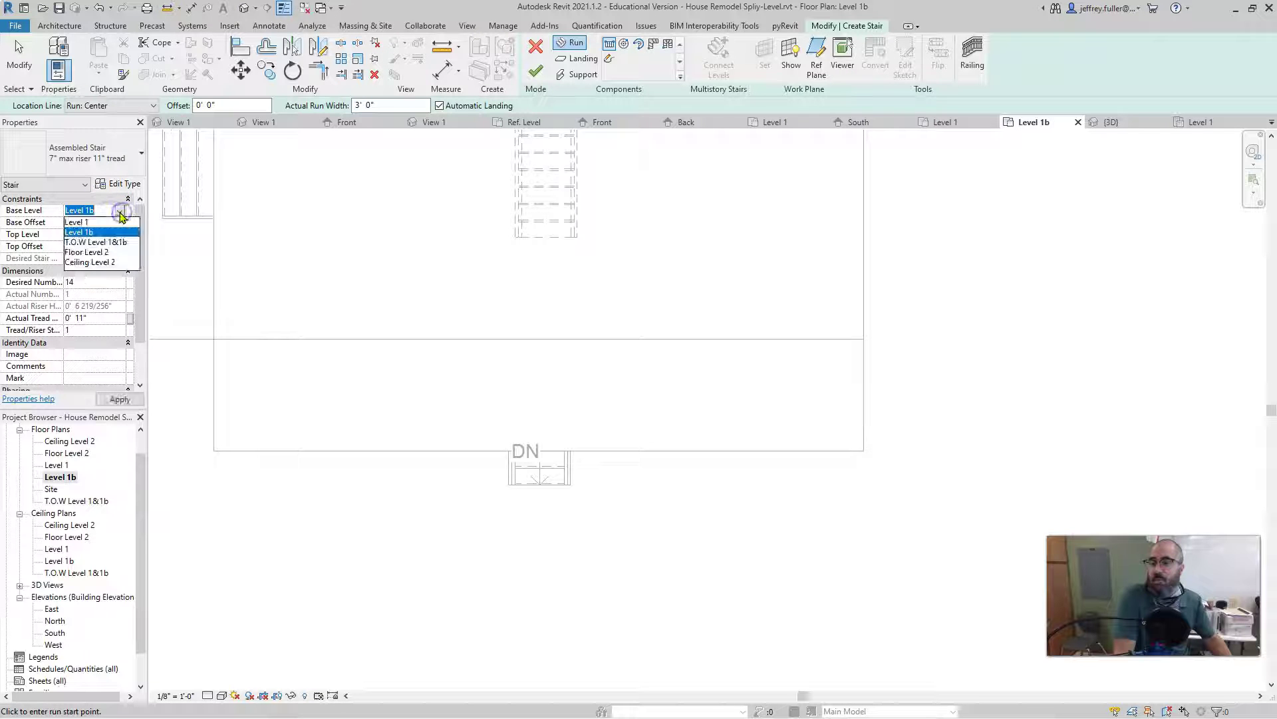
pyautogui.click(87, 222)
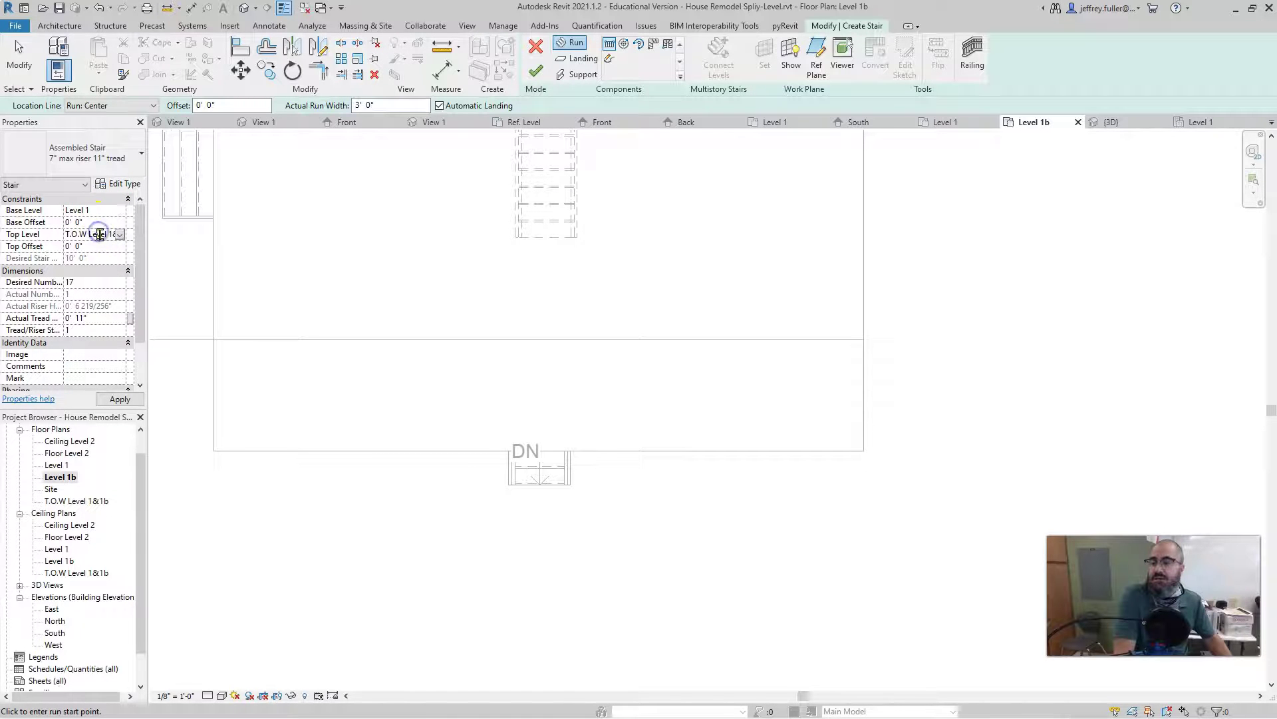
pyautogui.click(122, 236)
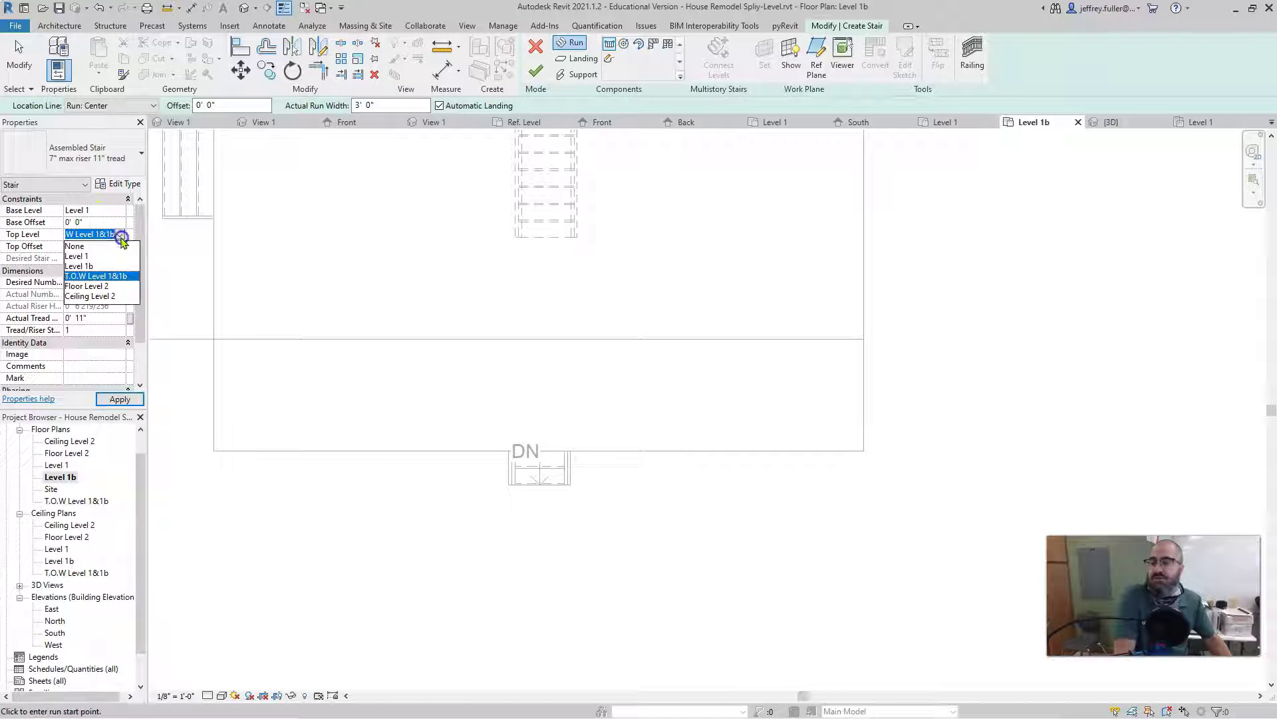
pyautogui.click(79, 266)
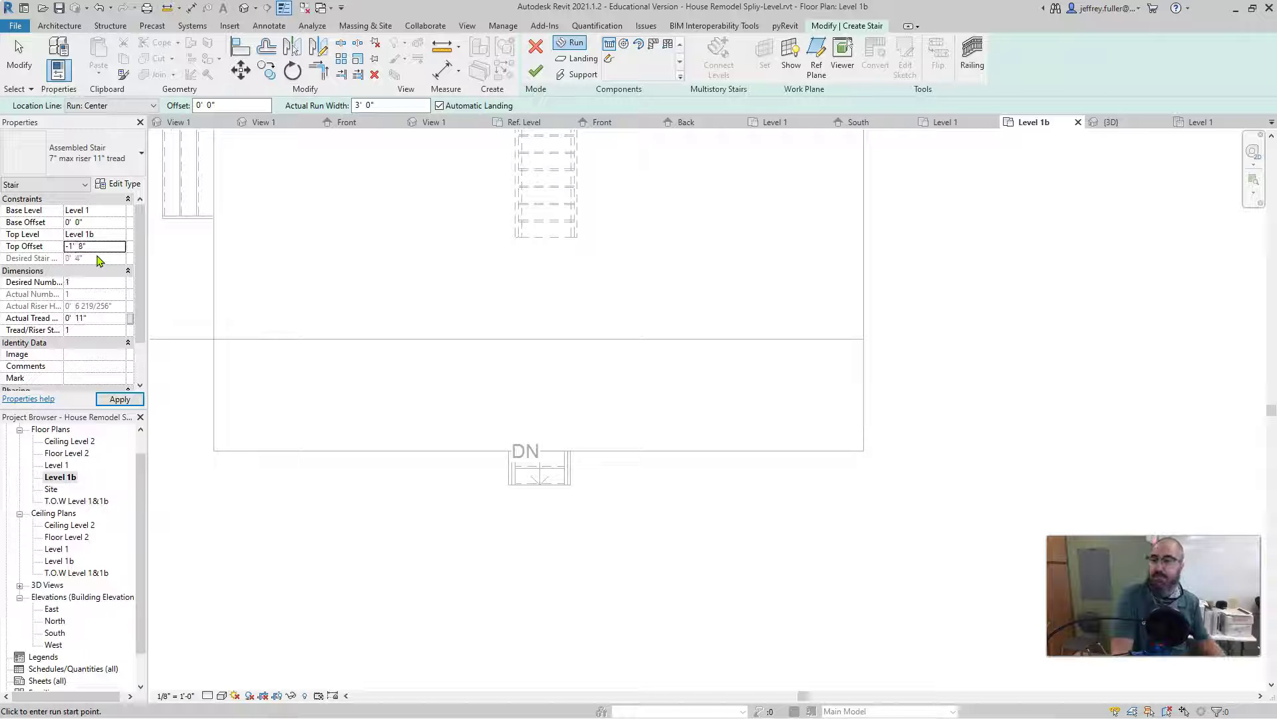
# Draw a one-riser stair run below the porch and finish the stair
pyautogui.click(670, 561)
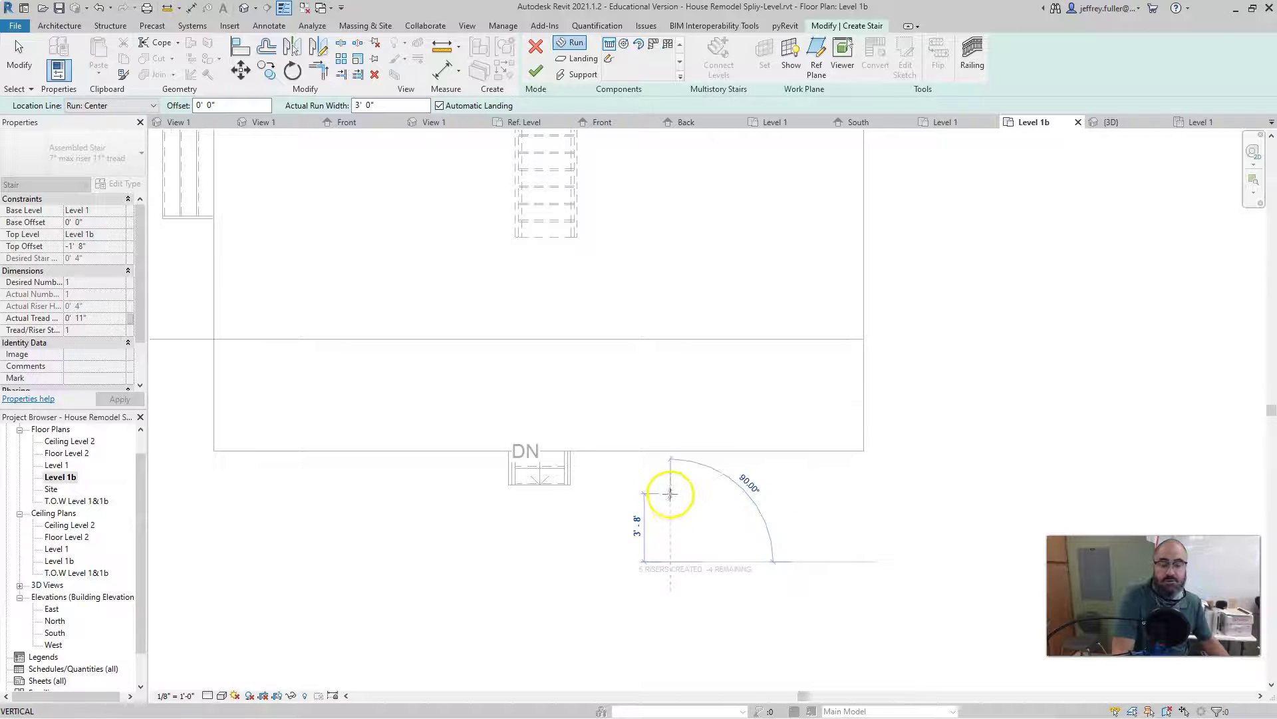
pyautogui.click(671, 492)
pyautogui.press('Escape')
pyautogui.click(684, 500)
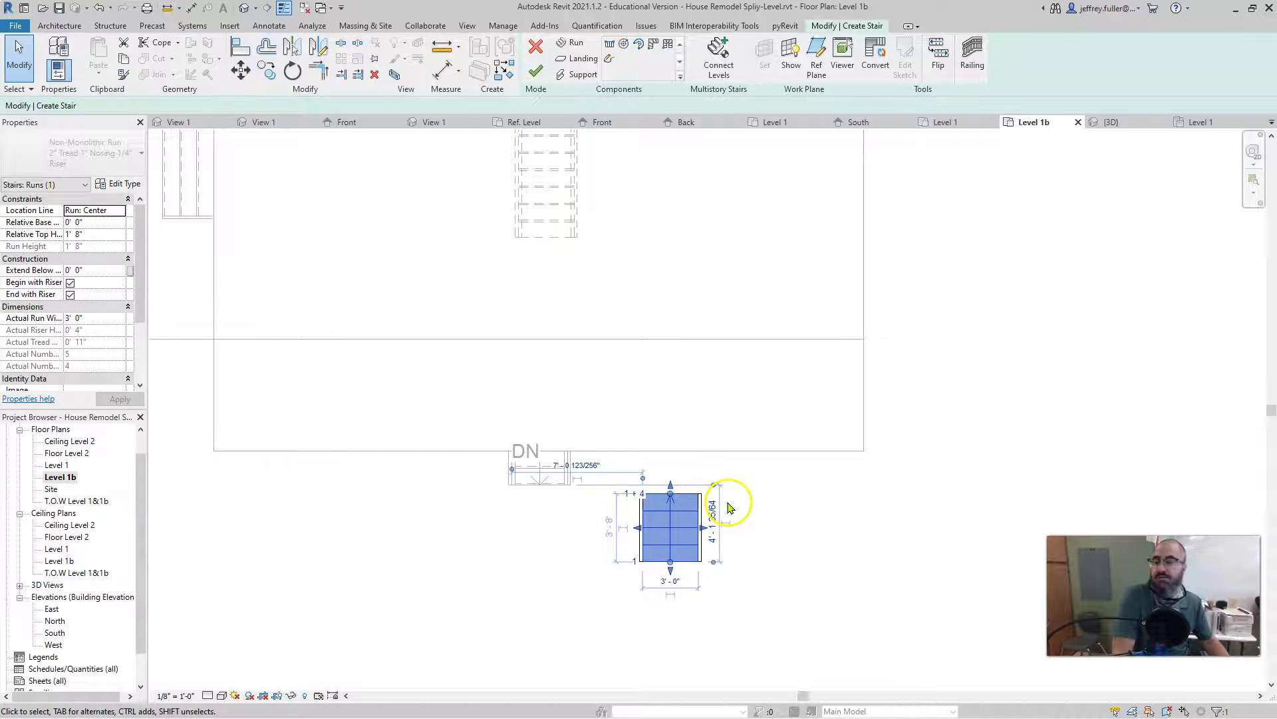
pyautogui.click(740, 511)
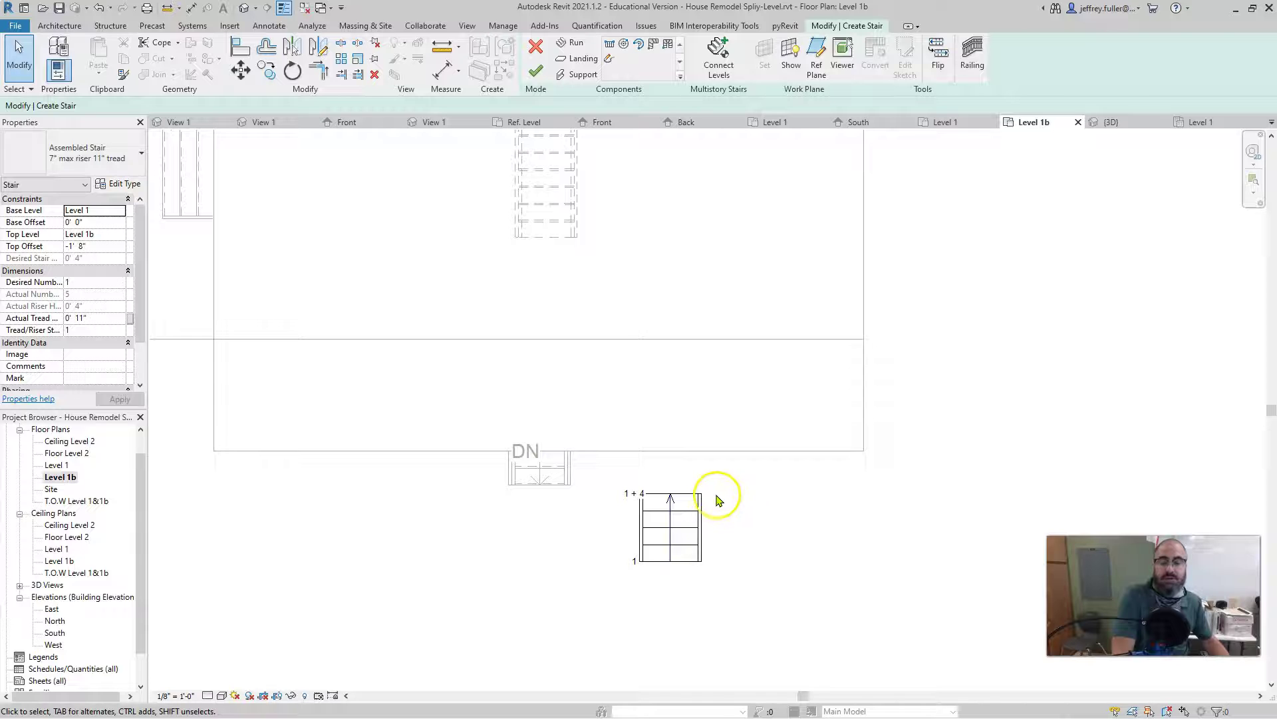
pyautogui.moveTo(751, 492); pyautogui.dragTo(613, 585)
pyautogui.click(780, 316)
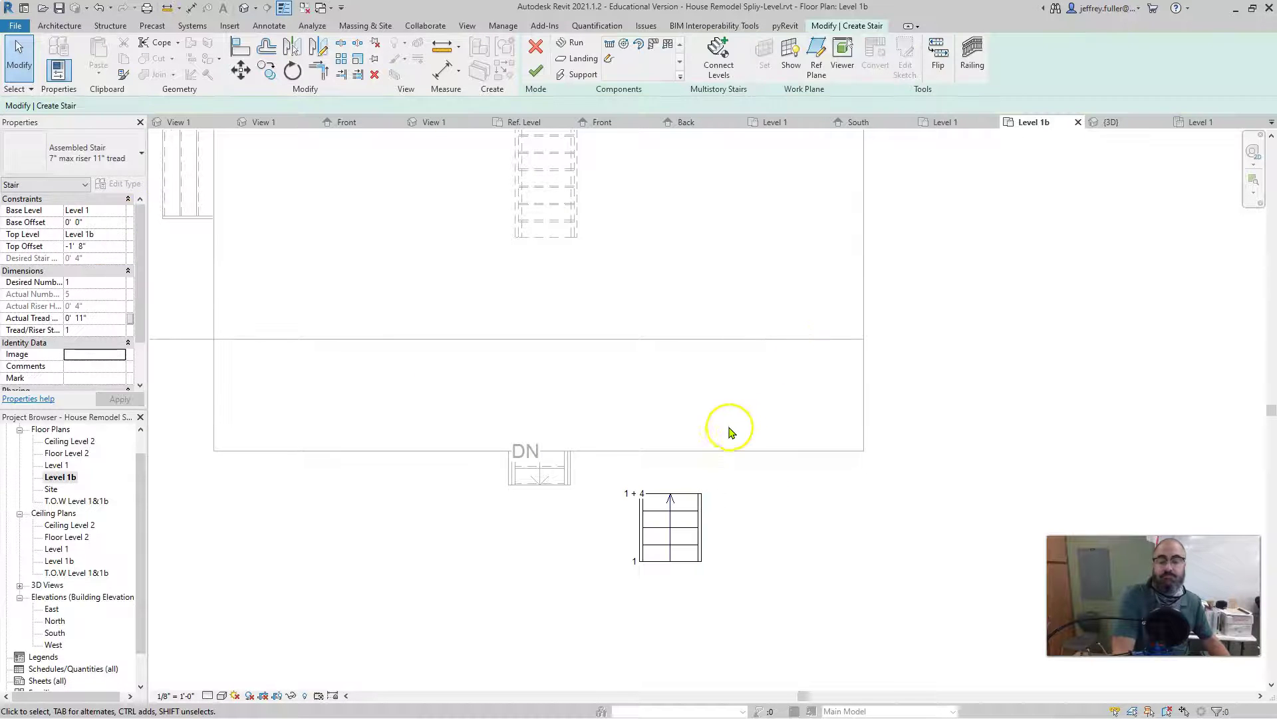
pyautogui.click(535, 71)
# Select the finished one-riser stair and delete it
pyautogui.moveTo(727, 489); pyautogui.dragTo(624, 581)
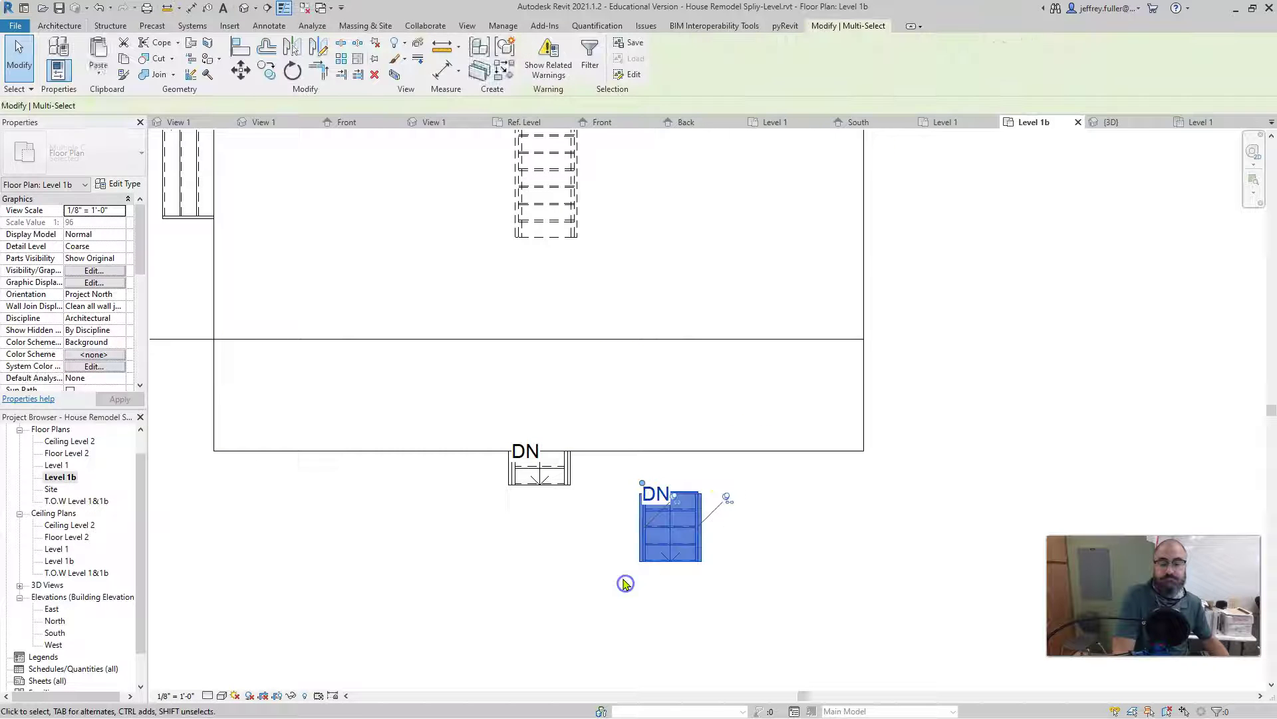
pyautogui.click(809, 621)
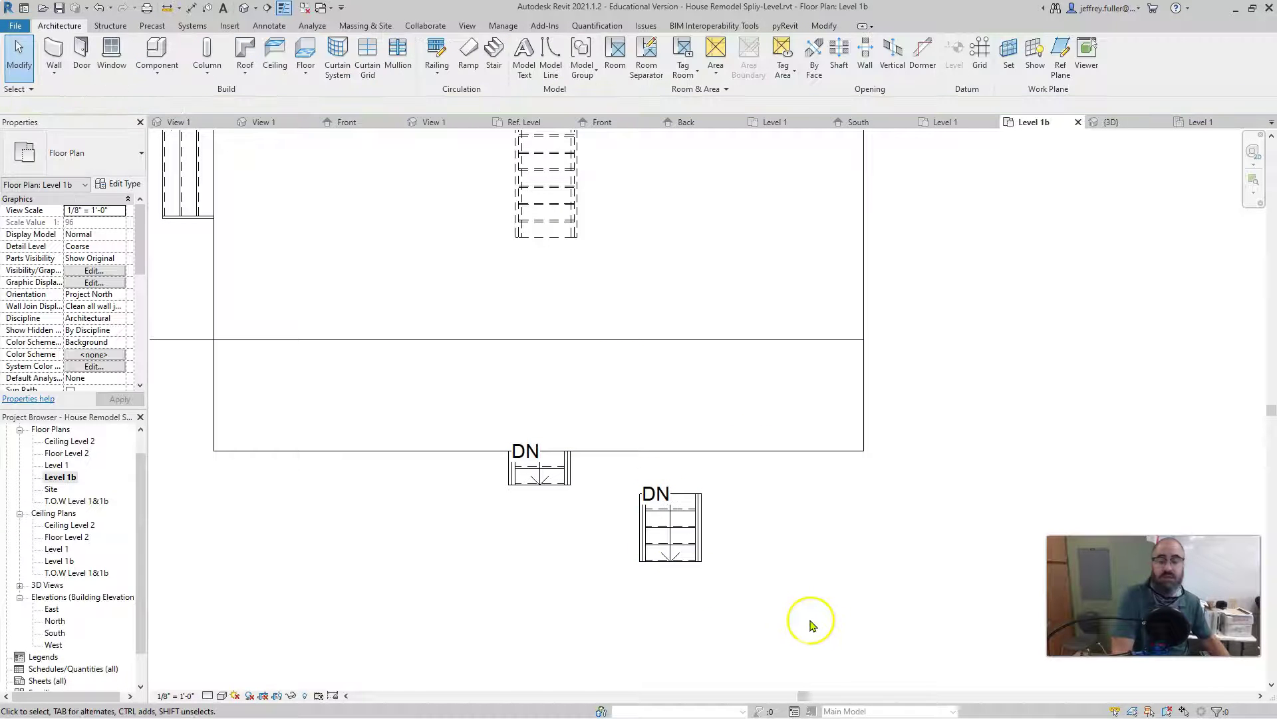
pyautogui.click(677, 516)
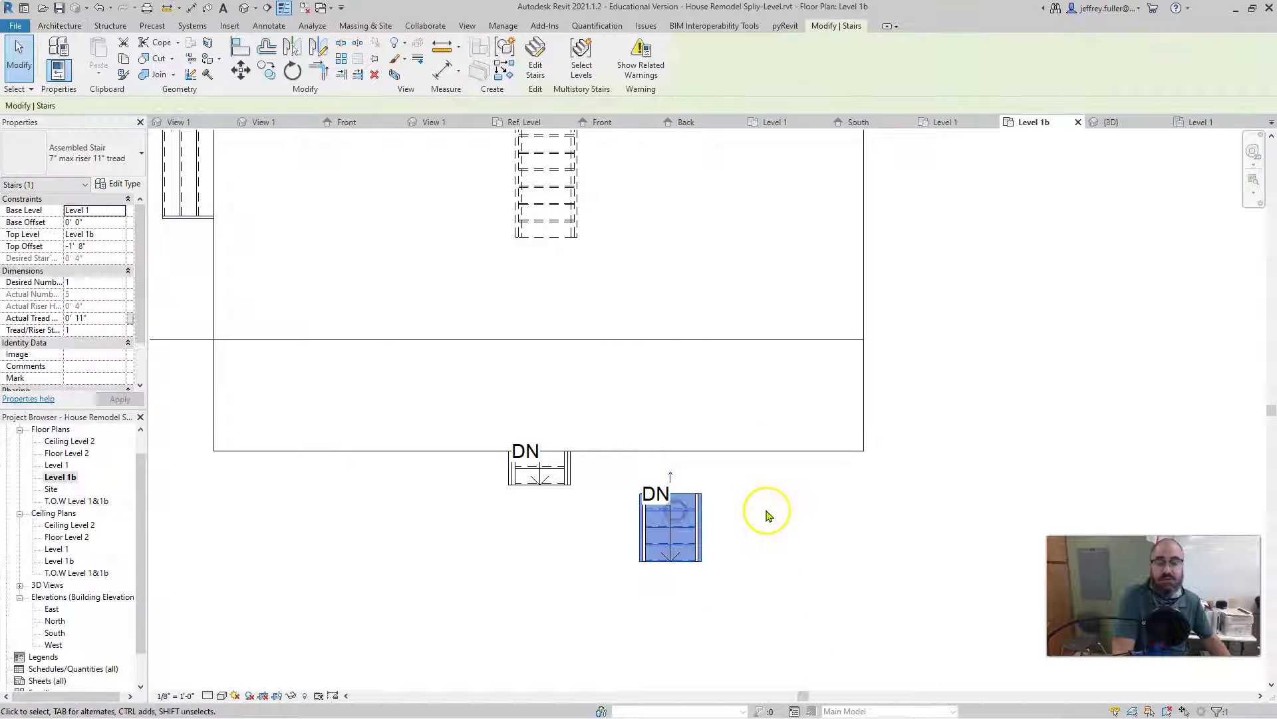
pyautogui.press('Delete')
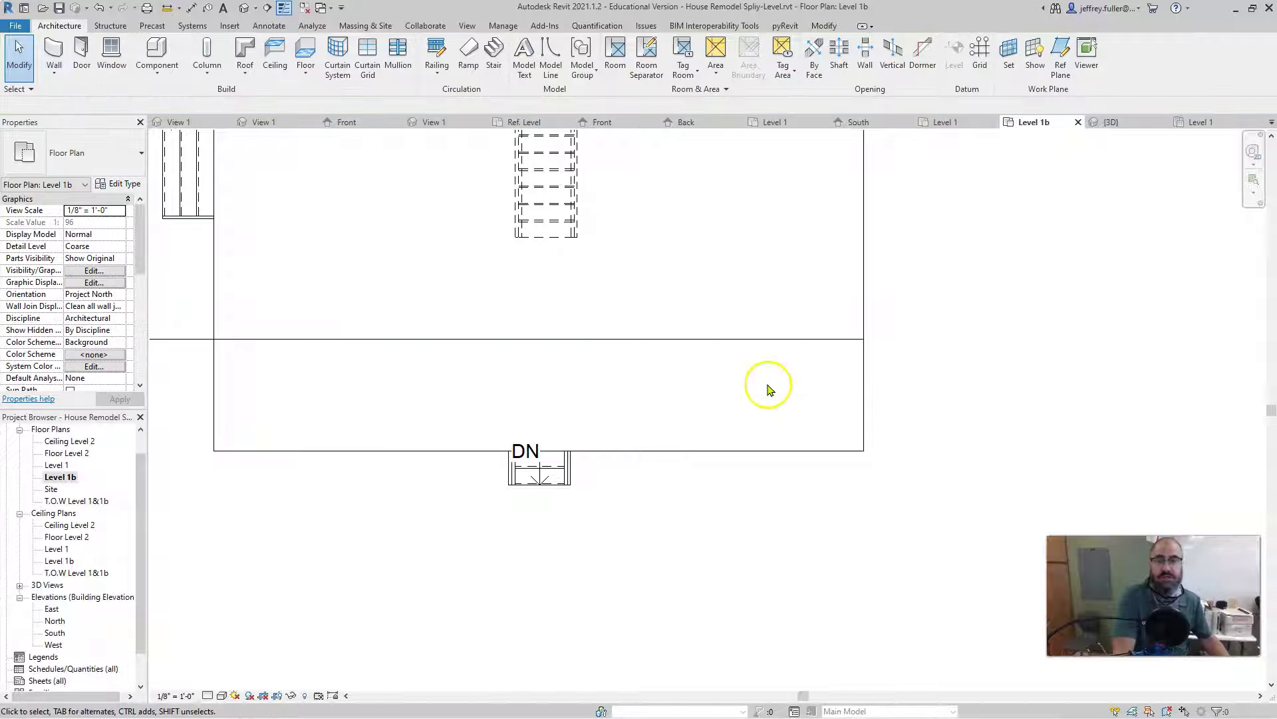
# Start a new stair from Level 1 to Level 1b with a -0' 4" top offset
pyautogui.click(495, 60)
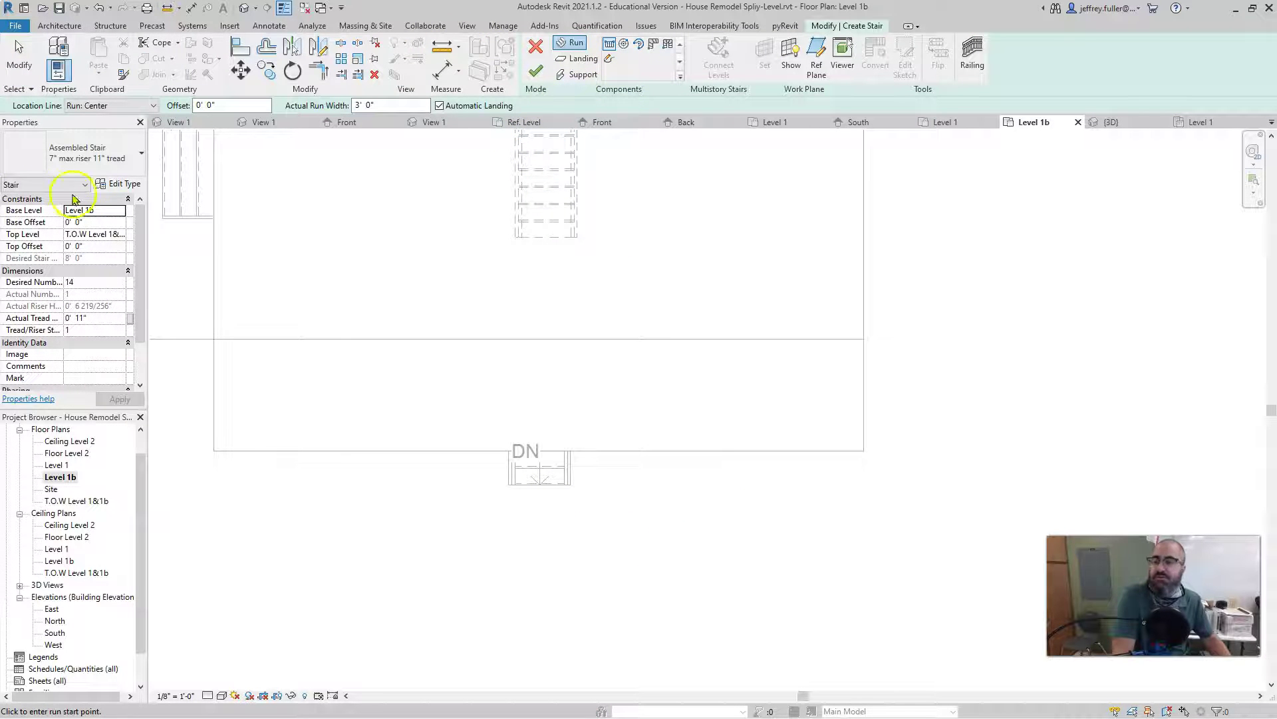
pyautogui.click(122, 210)
pyautogui.click(105, 262)
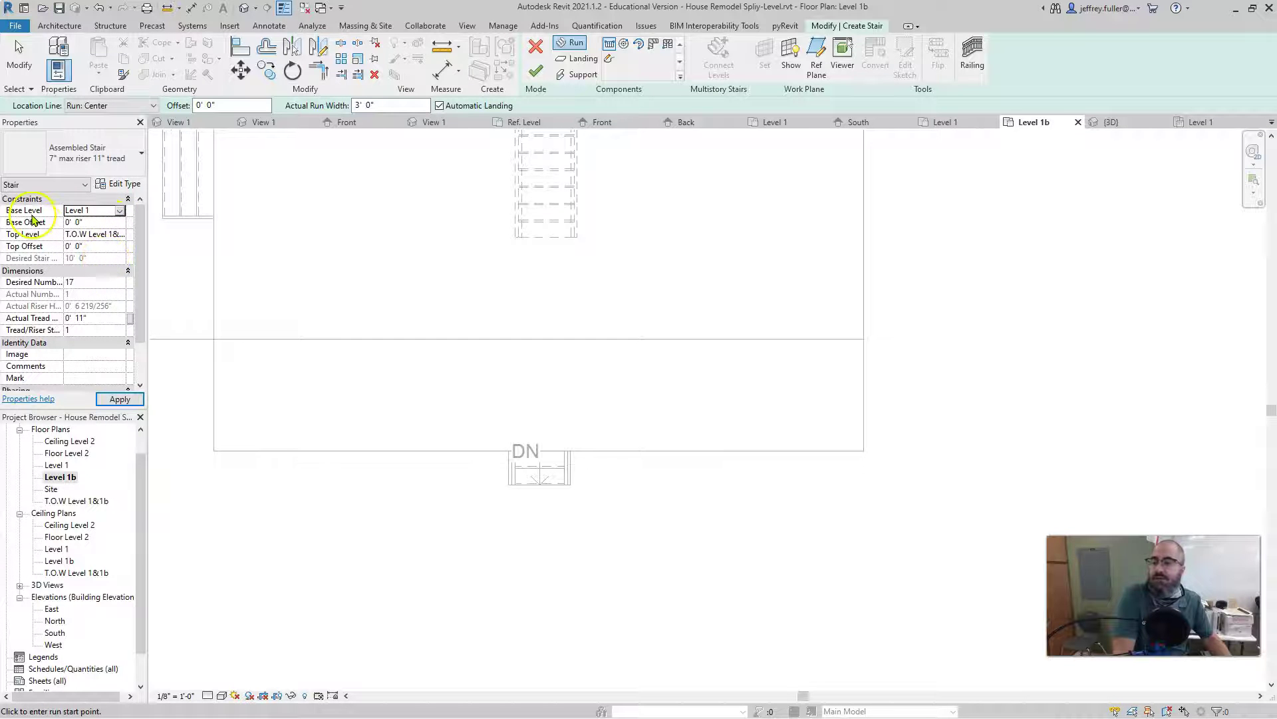
pyautogui.click(122, 234)
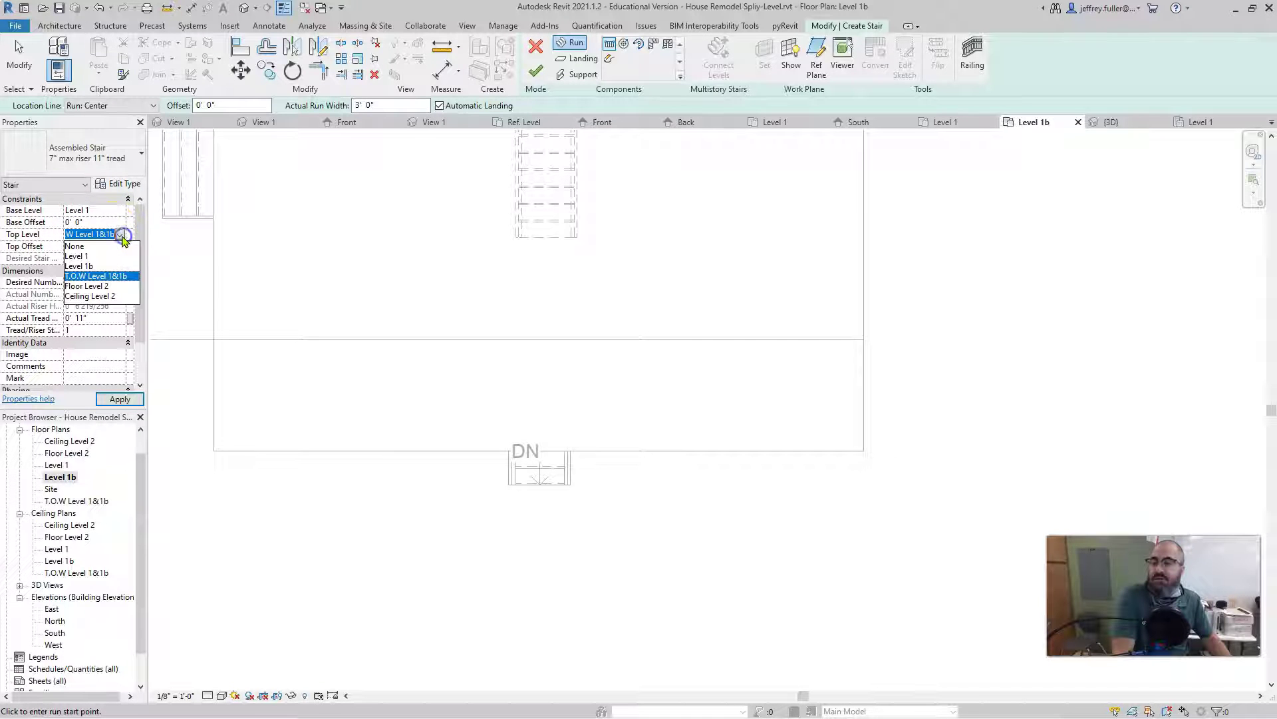
pyautogui.click(93, 265)
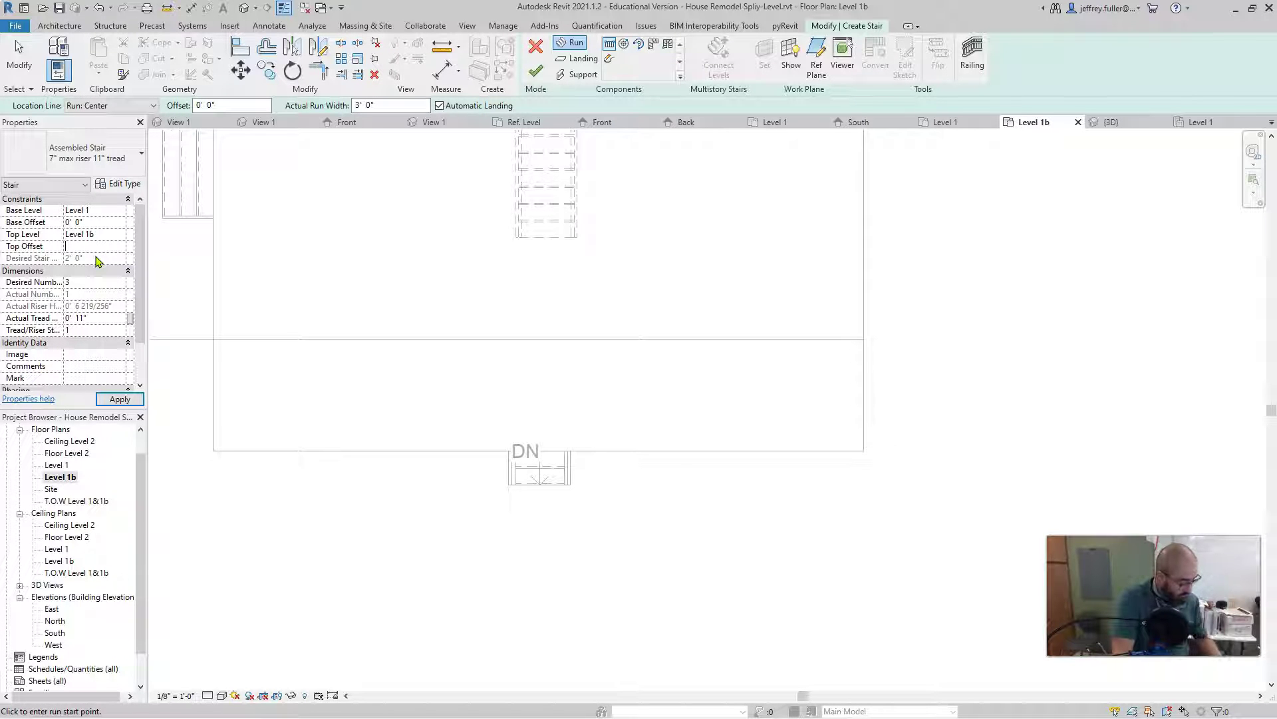
pyautogui.write('4')
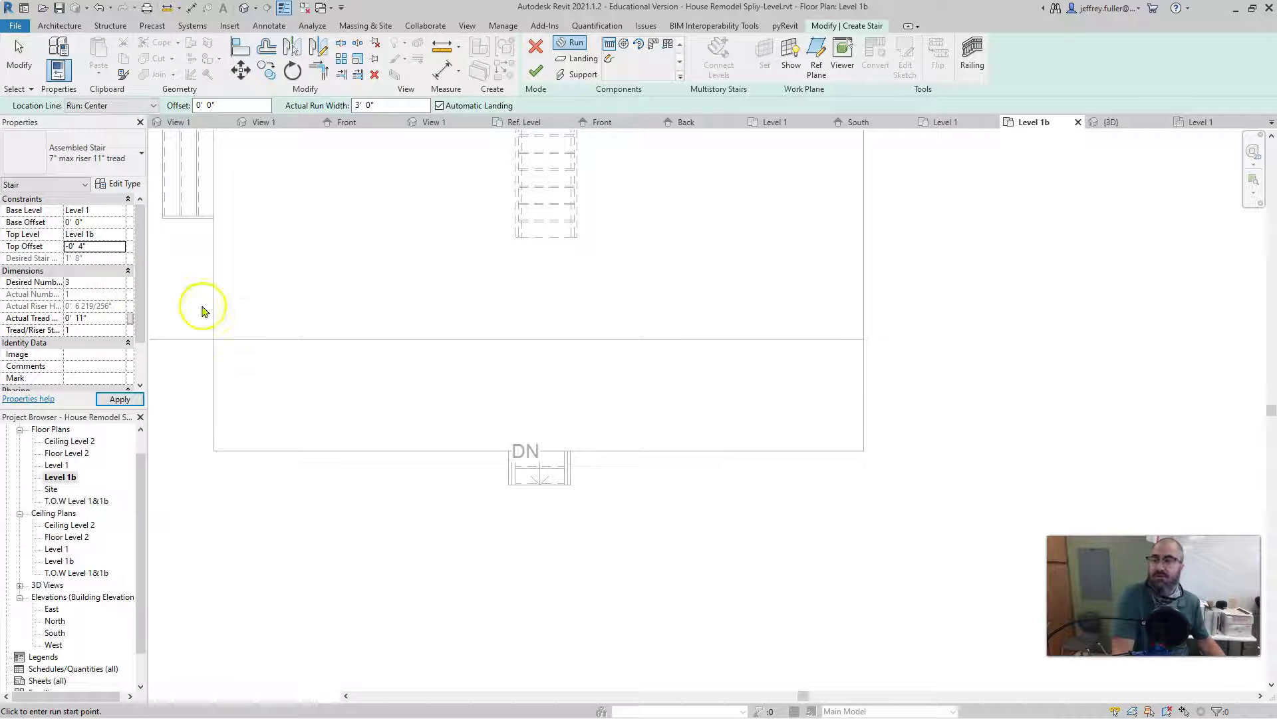
# Draw a three-riser stair run below the porch and finish the stair
pyautogui.click(684, 581)
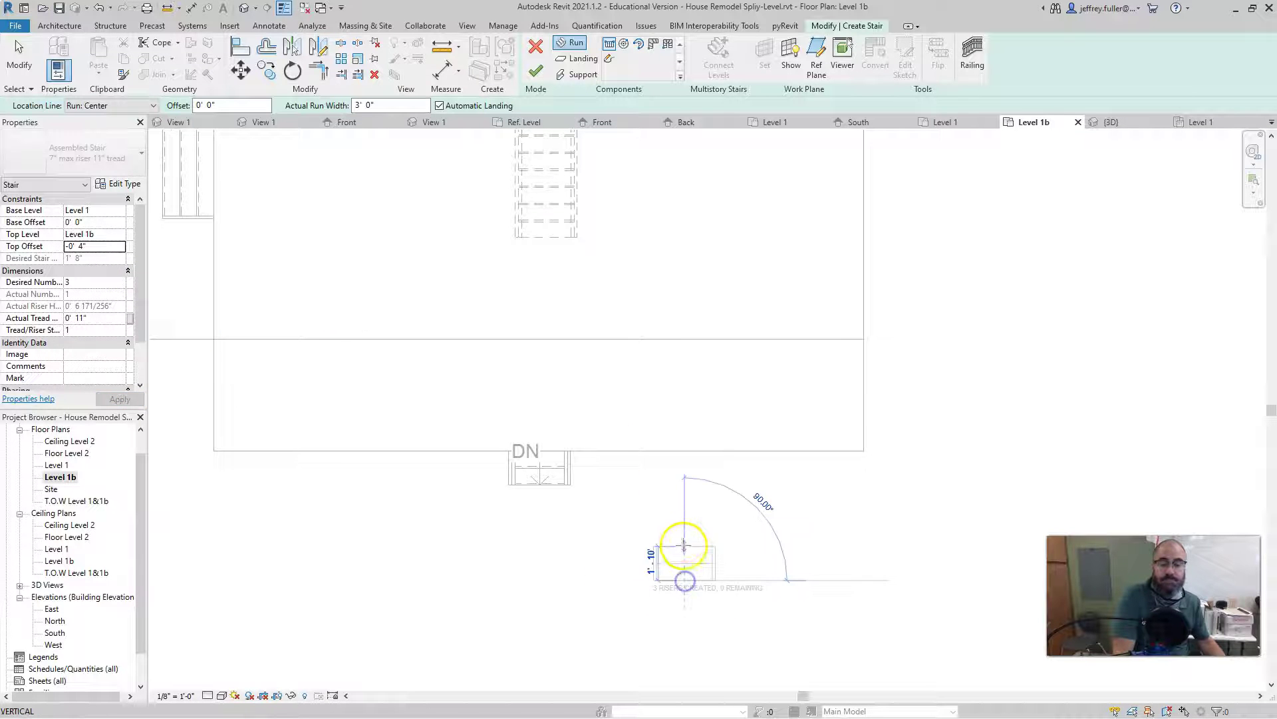
pyautogui.click(683, 535)
pyautogui.press('Escape')
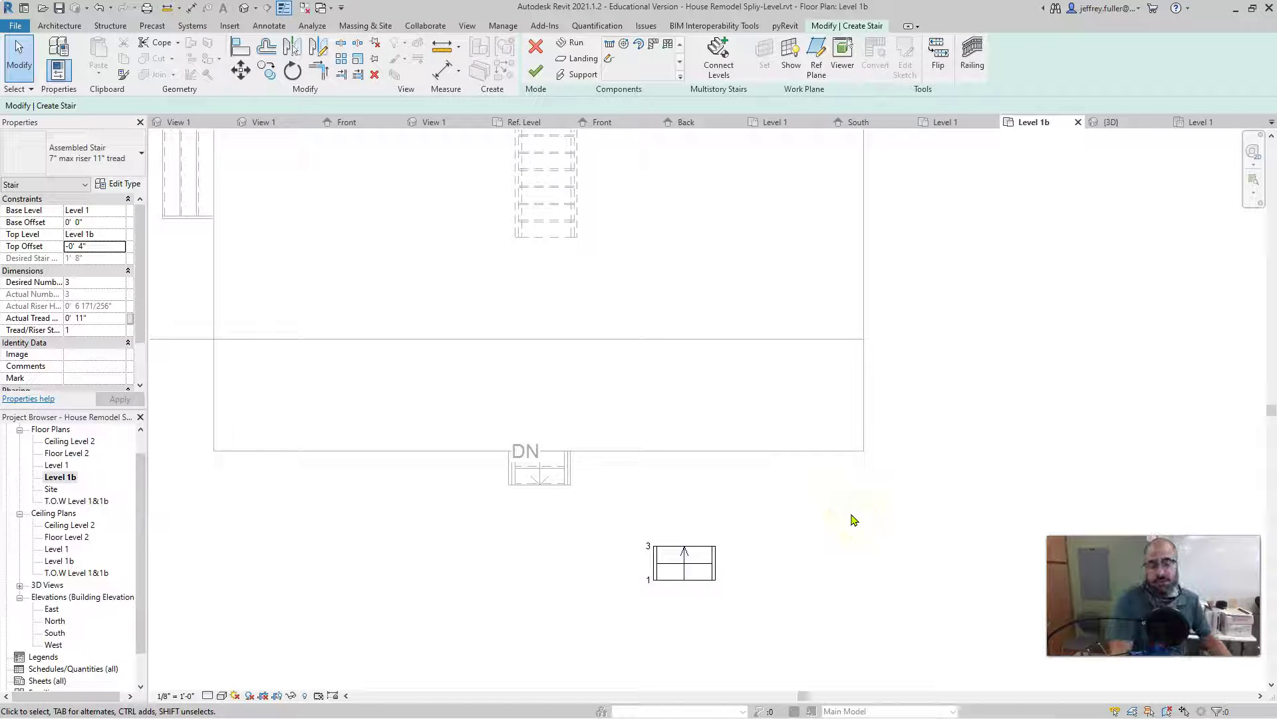
pyautogui.click(769, 530)
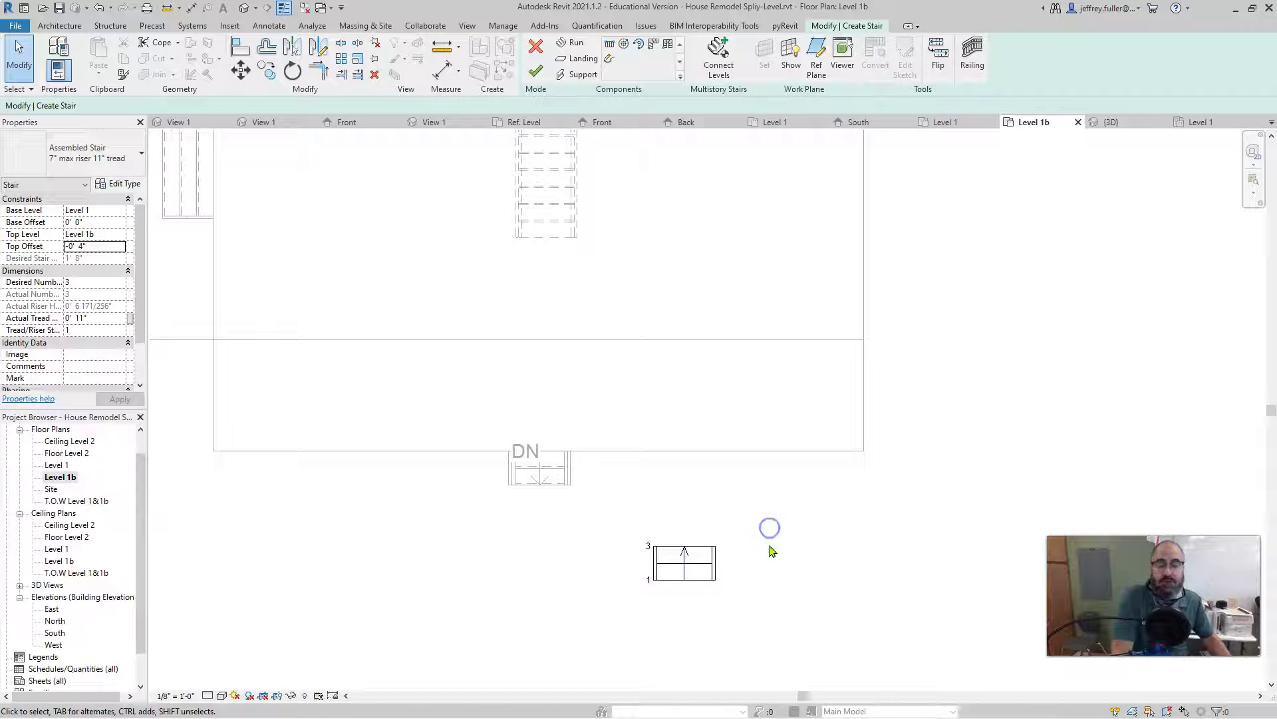
pyautogui.click(534, 71)
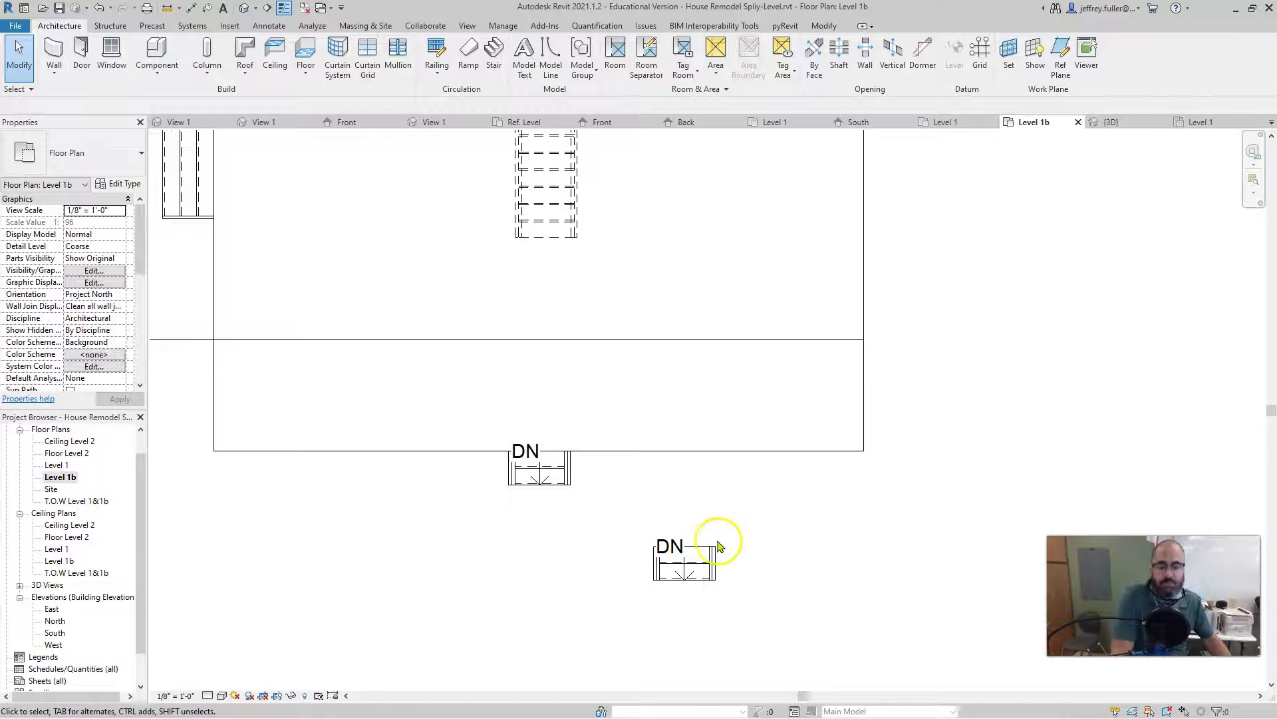
# Move the whole three-riser stair up against the porch edge beside the DN stair
pyautogui.click(699, 557)
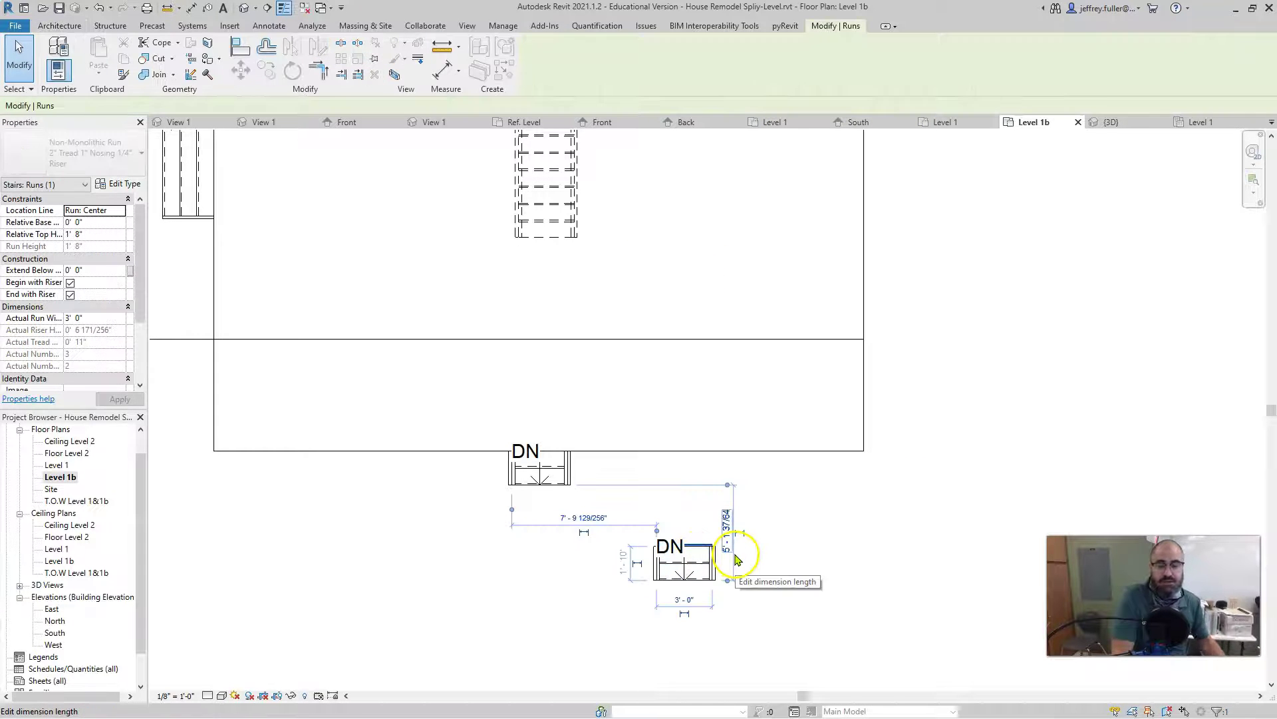
pyautogui.press('Tab')
pyautogui.click(695, 562)
pyautogui.moveTo(694, 558); pyautogui.dragTo(695, 467)
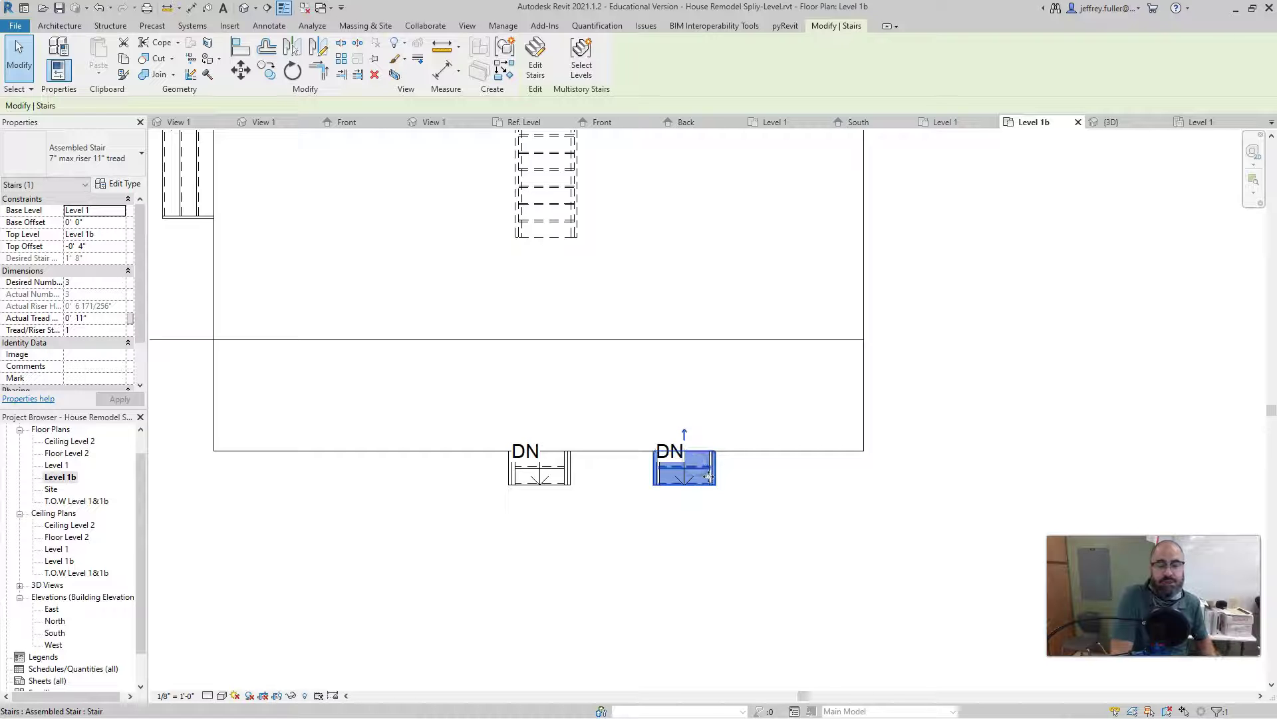
pyautogui.click(1062, 424)
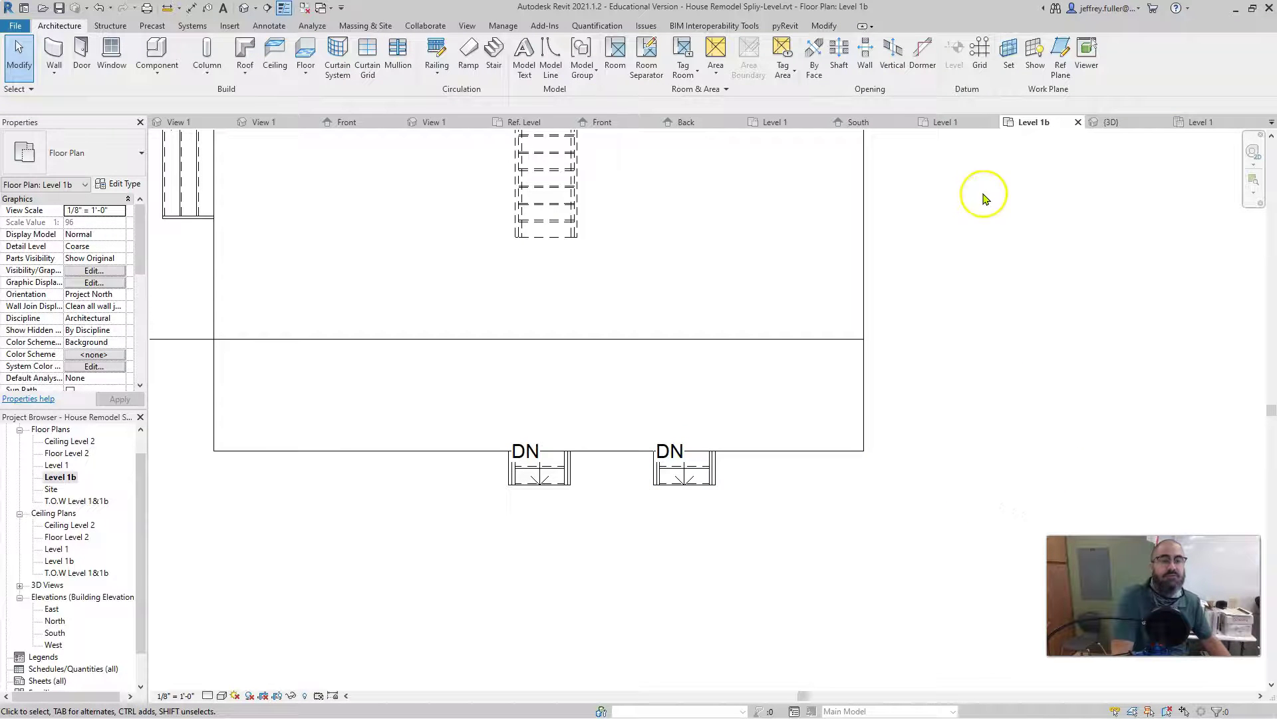
# Switch to the {3D} view and orbit in close to the new three-riser stair
pyautogui.click(1128, 122)
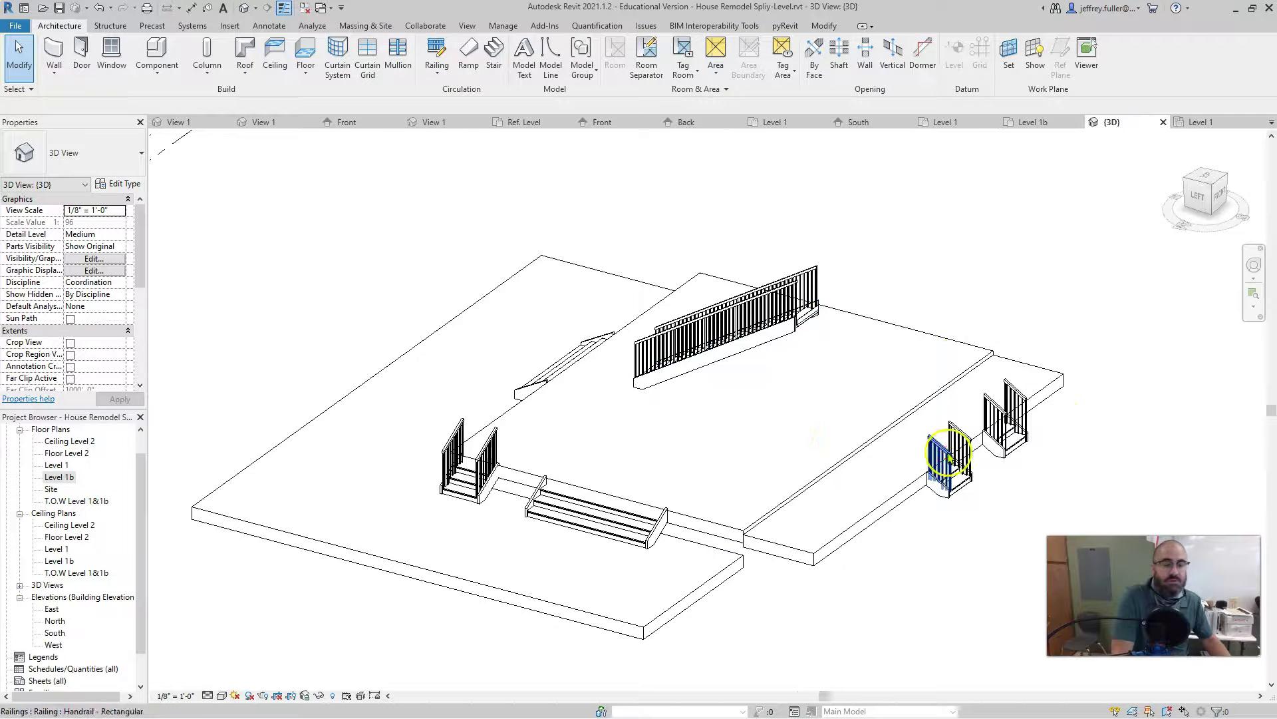
pyautogui.keyDown('shift'); pyautogui.moveTo(949, 457); pyautogui.dragTo(778, 501, button='middle'); pyautogui.keyUp('shift')
pyautogui.scroll(5, 868, 511)
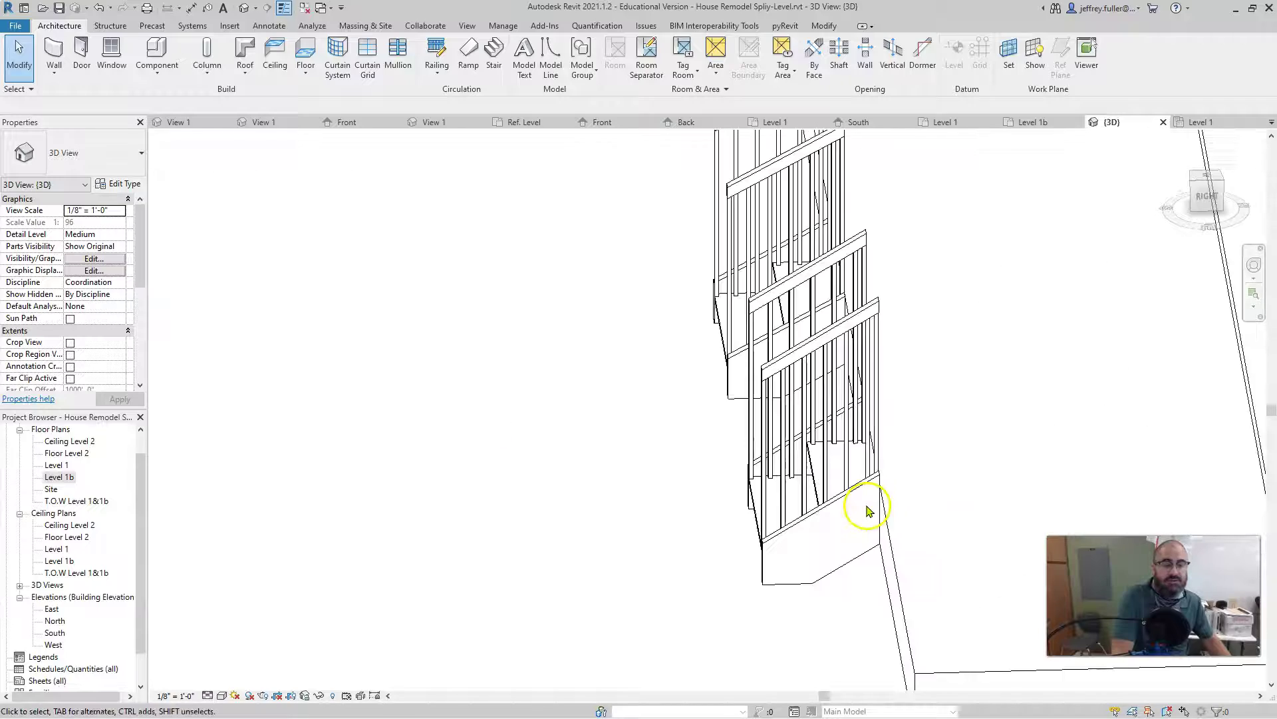
pyautogui.keyDown('shift'); pyautogui.moveTo(889, 516); pyautogui.dragTo(919, 416, button='middle'); pyautogui.keyUp('shift')
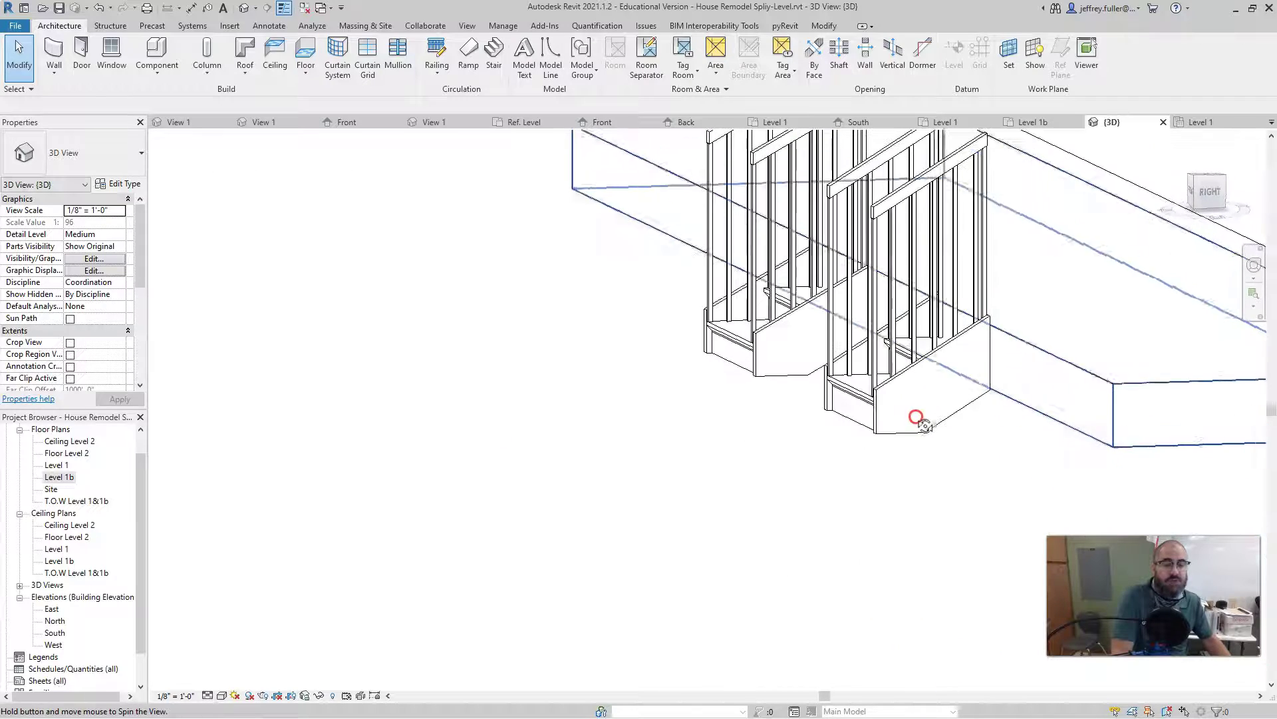
# Select the Level 1b porch floor and orbit to view the stairs side-on against it
pyautogui.click(1043, 354)
pyautogui.scroll(-5, 923, 551)
pyautogui.keyDown('shift'); pyautogui.moveTo(921, 545); pyautogui.dragTo(1131, 509, button='middle'); pyautogui.keyUp('shift')
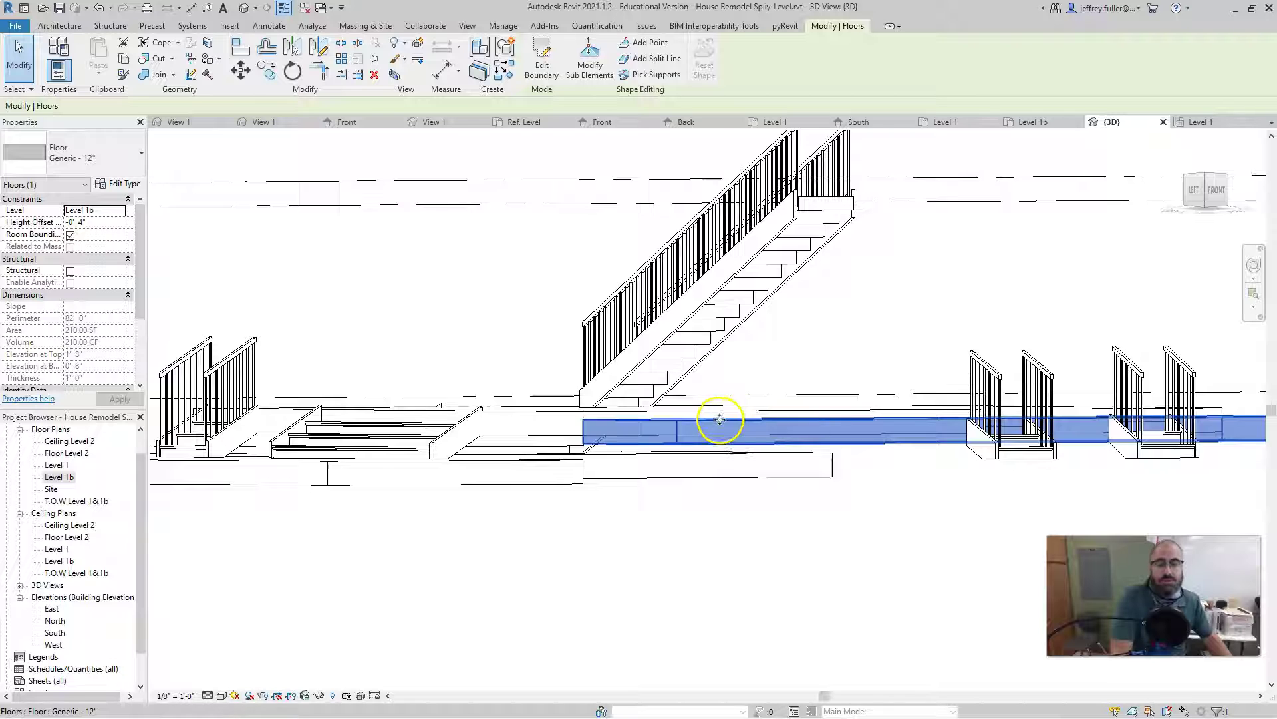
pyautogui.keyDown('shift'); pyautogui.moveTo(760, 543); pyautogui.dragTo(679, 567, button='middle'); pyautogui.keyUp('shift')
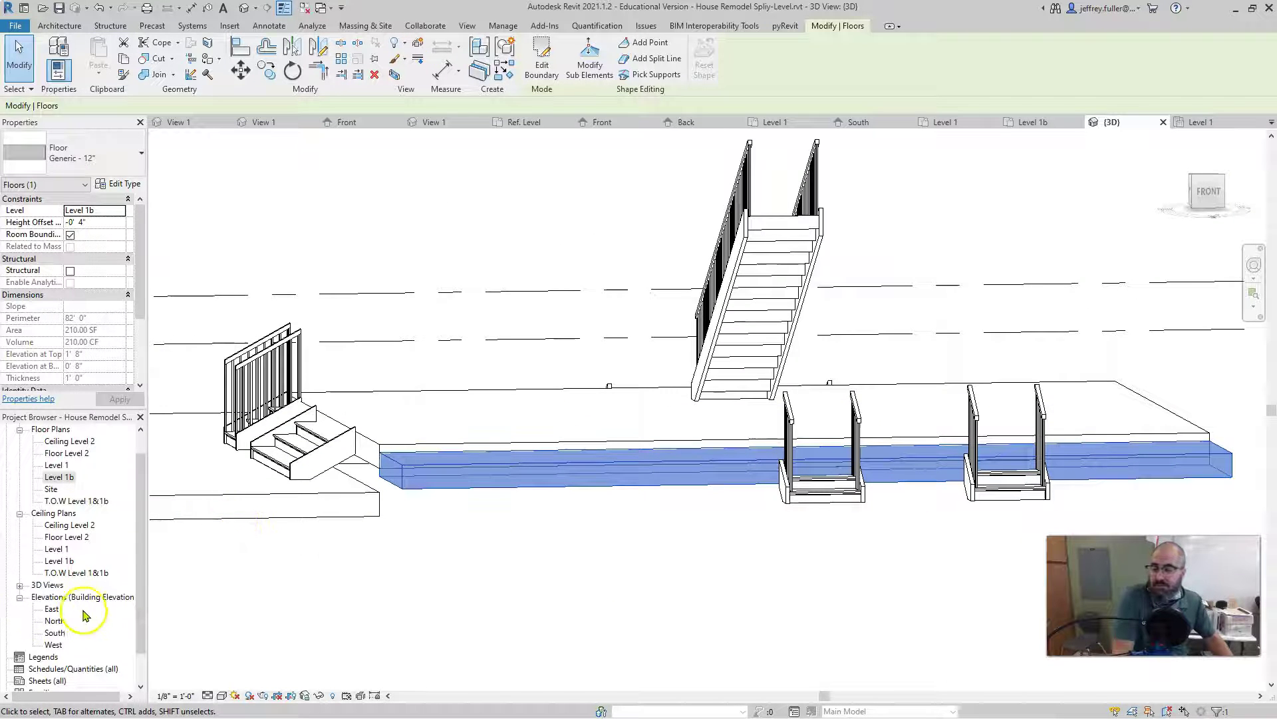
pyautogui.scroll(-2, 48, 622)
# Open the South elevation from the Elevations list in the Project Browser
pyautogui.click(53, 608)
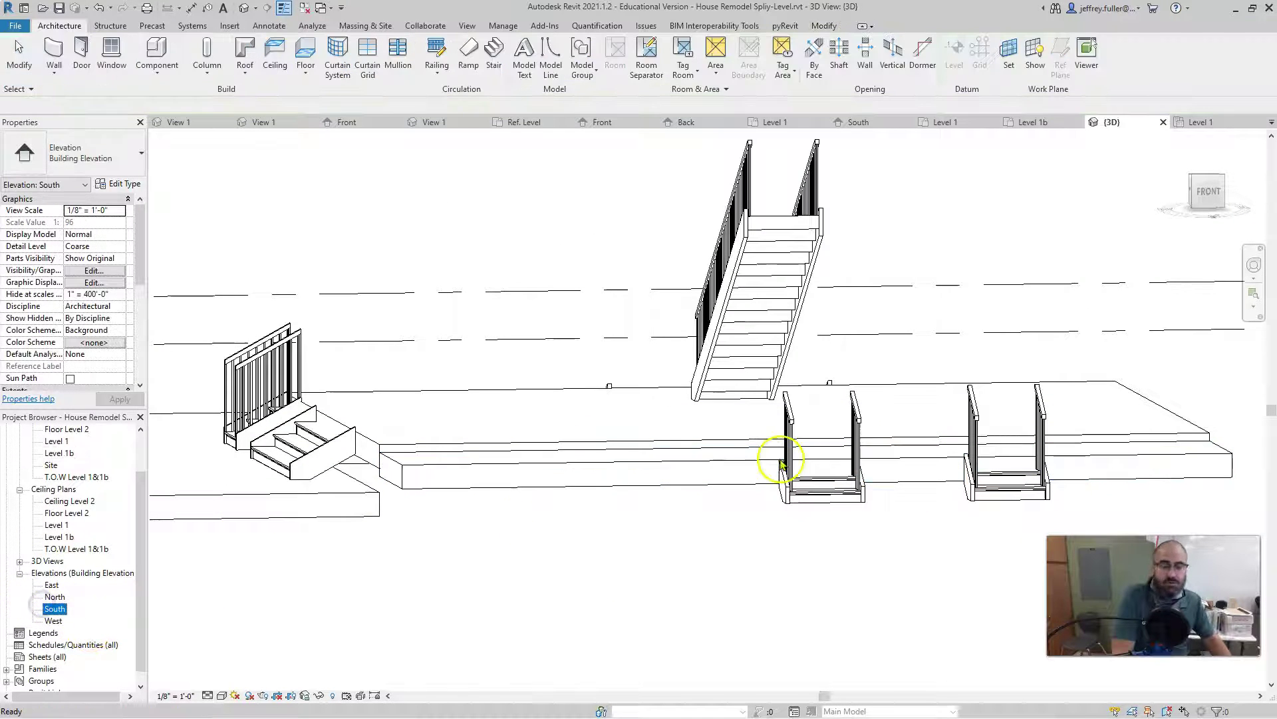
pyautogui.doubleClick(53, 608)
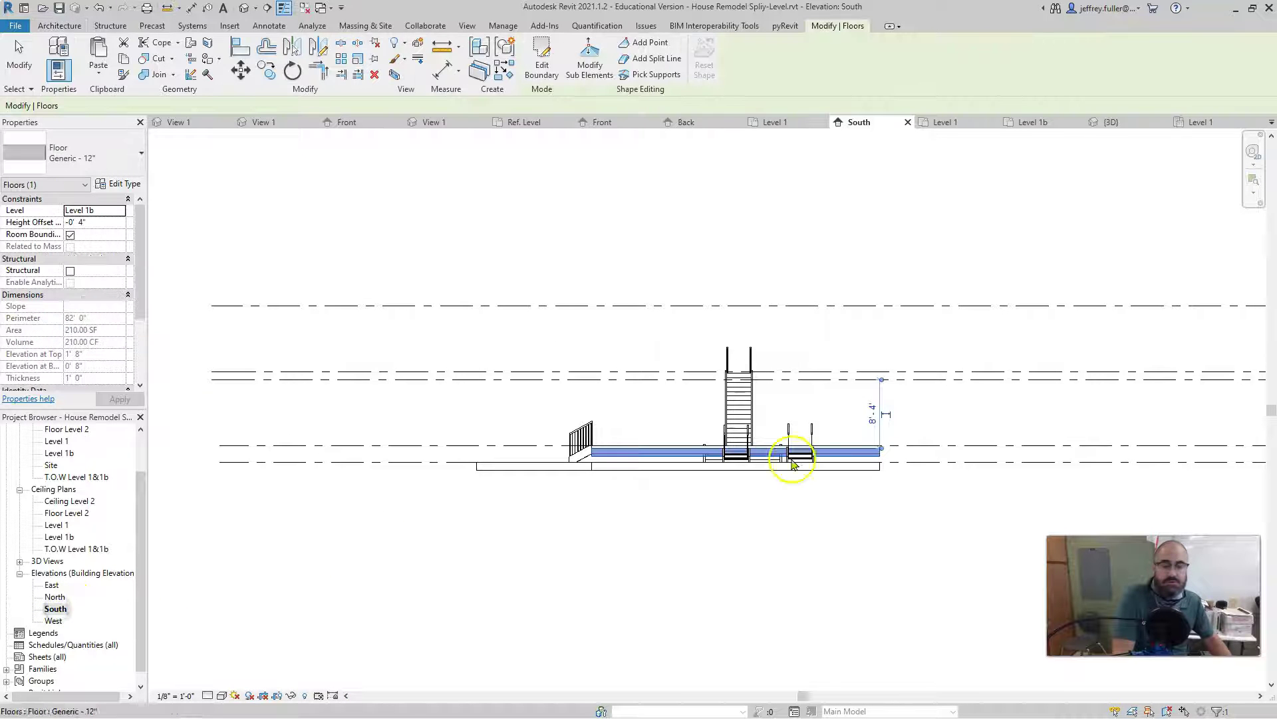
pyautogui.moveTo(930, 413); pyautogui.dragTo(818, 428, button='middle')
pyautogui.scroll(-3, 827, 399)
pyautogui.scroll(3, 531, 457)
pyautogui.scroll(-2, 499, 461)
# Frame the short stairs and the Level 1b floor edge in the middle of the elevation
pyautogui.moveTo(300, 459); pyautogui.dragTo(655, 470, button='middle')
pyautogui.scroll(3, 673, 425)
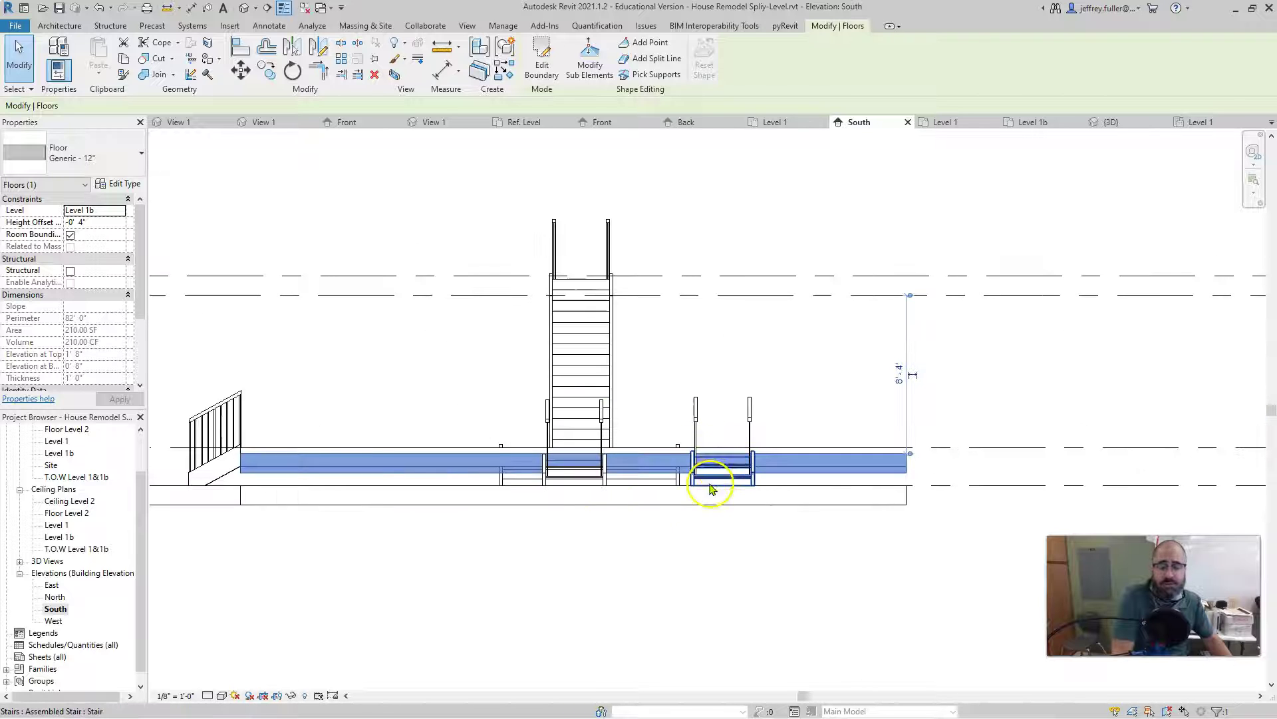
pyautogui.moveTo(644, 518); pyautogui.dragTo(724, 530, button='middle')
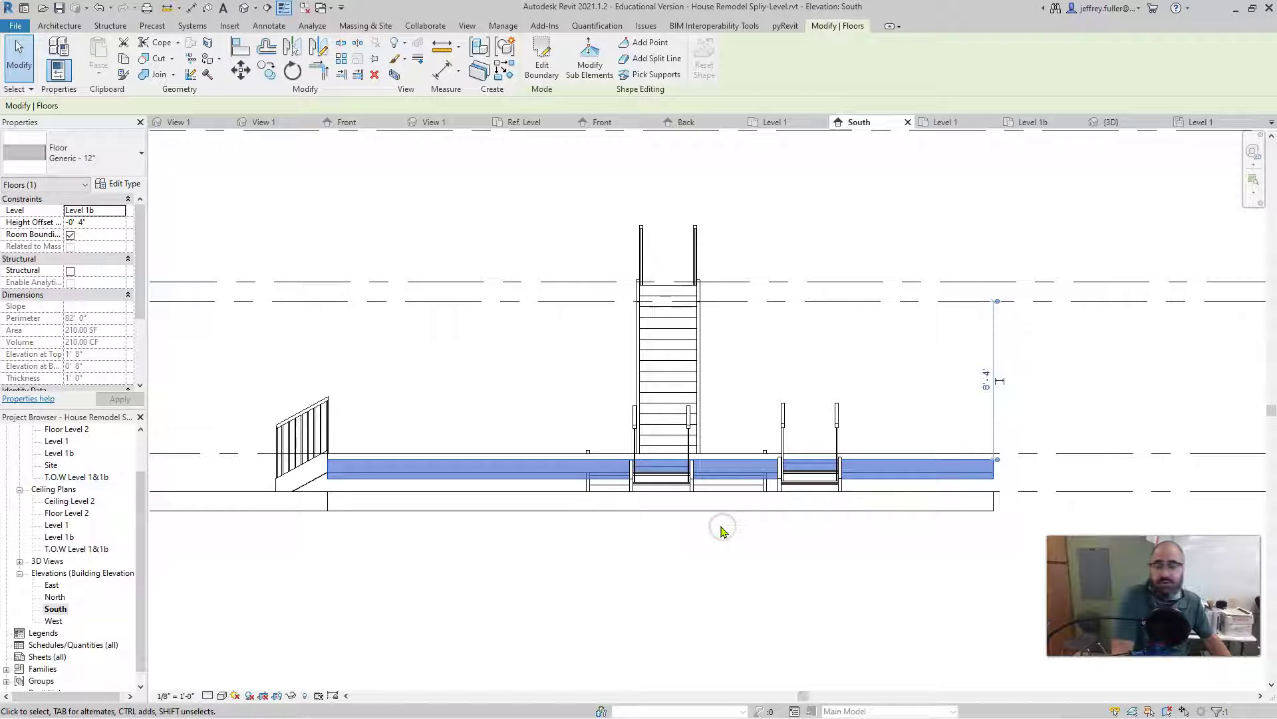
pyautogui.click(662, 473)
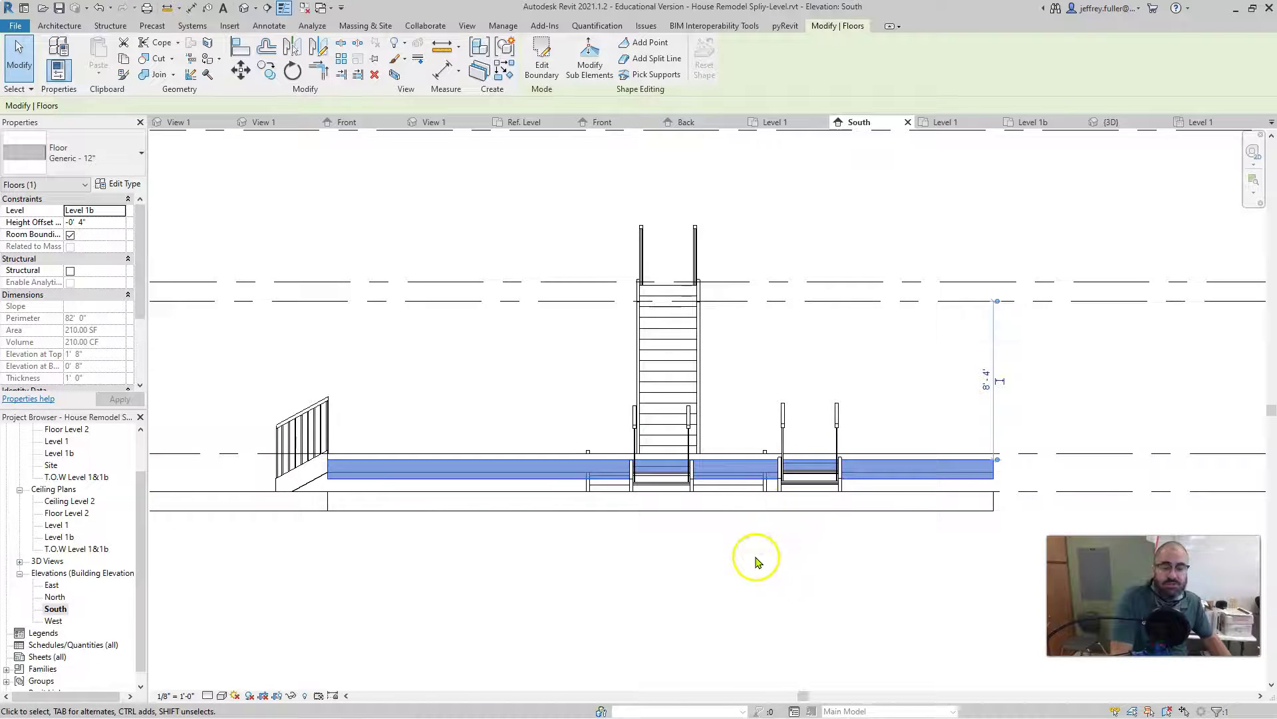
pyautogui.moveTo(756, 556); pyautogui.dragTo(669, 555, button='middle')
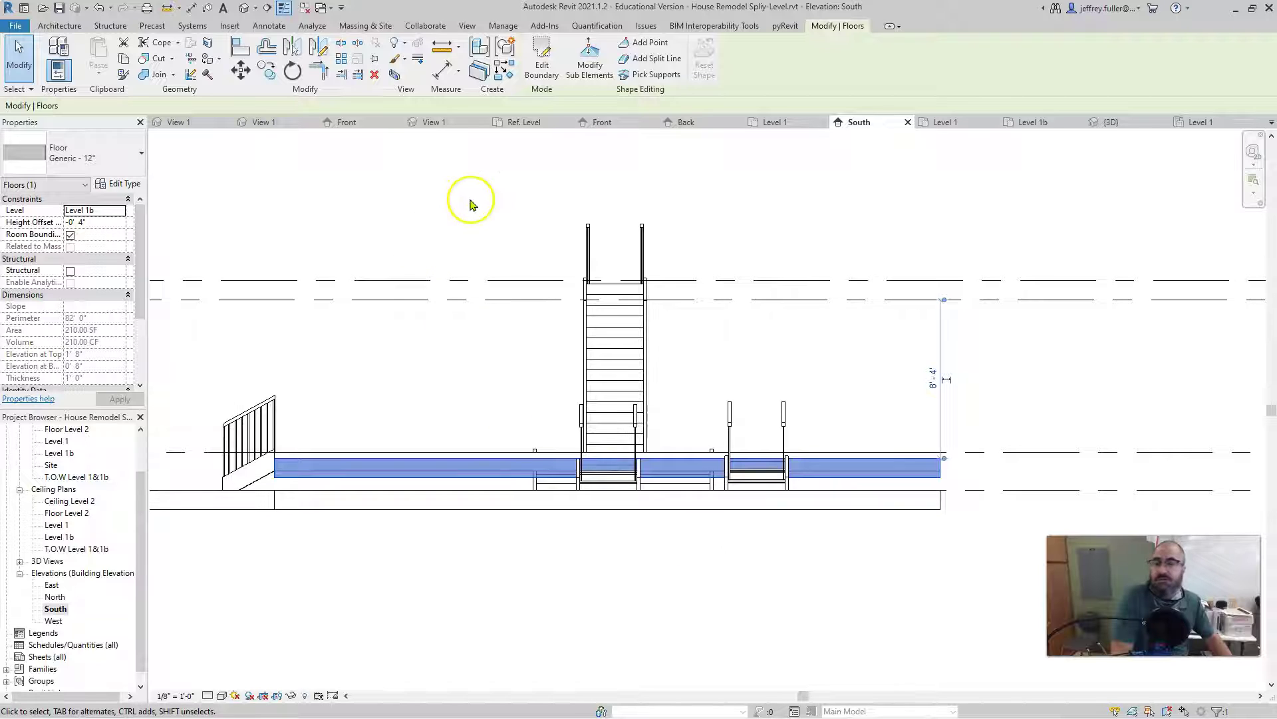